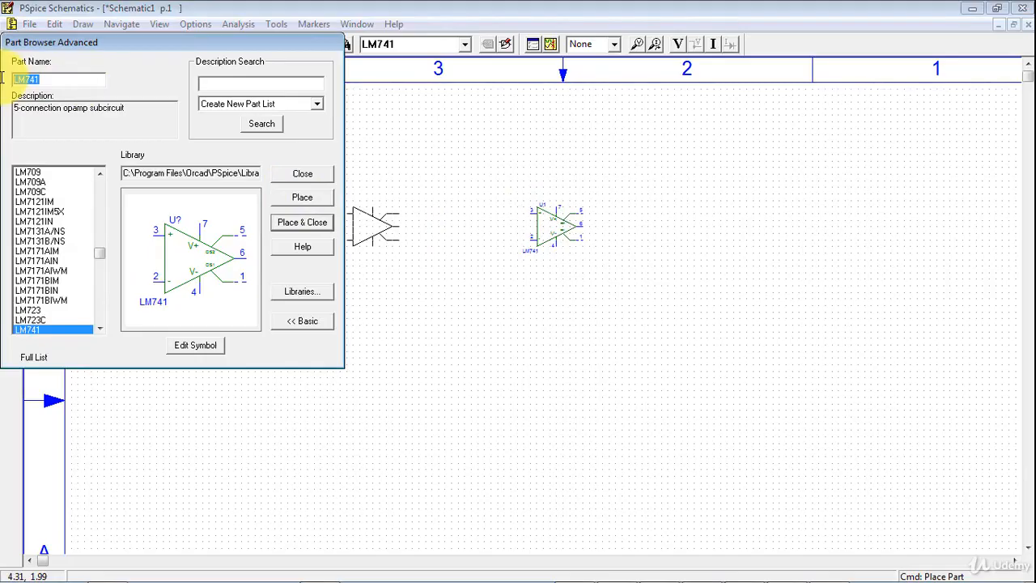
Find the VSIN sine voltage source and place one to the left of the LM741 op-amp.
{"action": "type", "text": "vsin"}
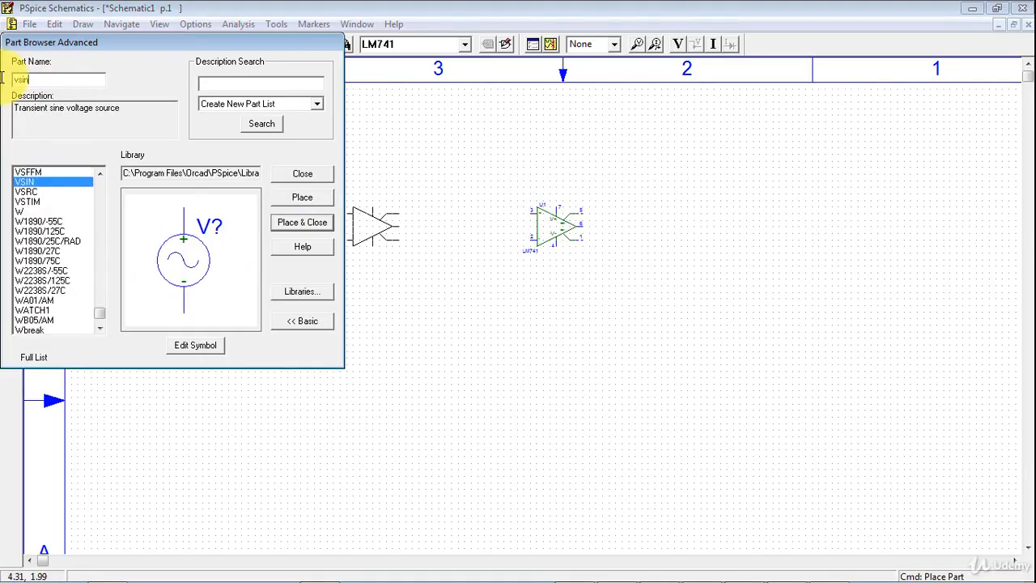
{"action": "left_click", "coordinate": [26, 183]}
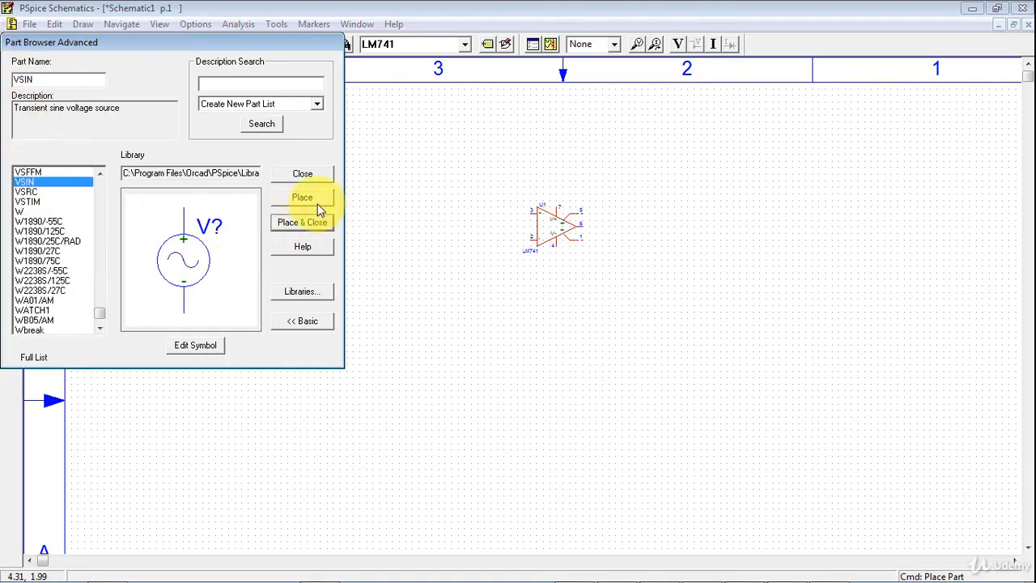
{"action": "left_click", "coordinate": [306, 200]}
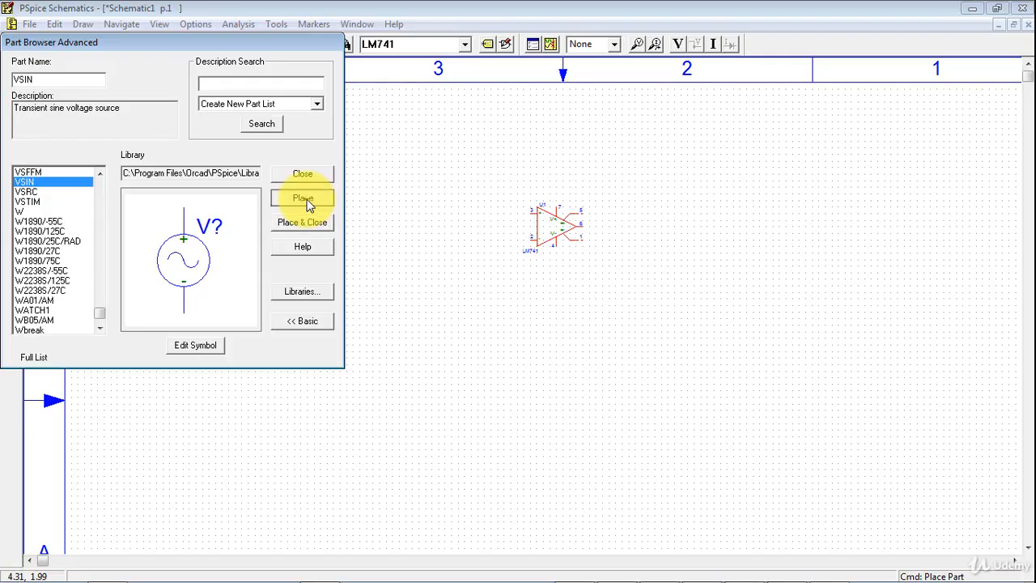
{"action": "left_click", "coordinate": [445, 236]}
Find the VDC source and place two of them in a row above the sine source and the op-amp.
{"action": "double_click", "coordinate": [22, 79]}
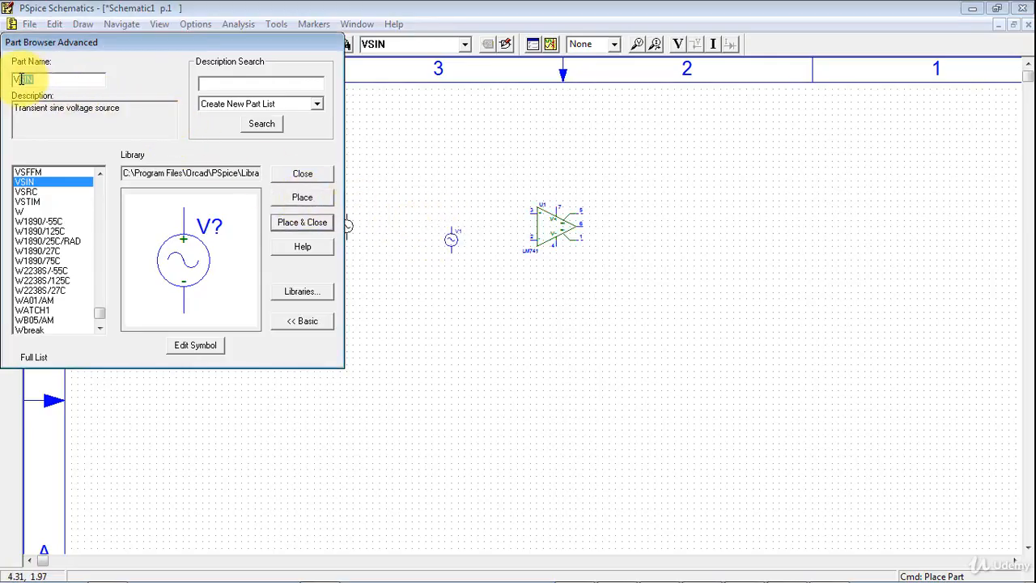
{"action": "type", "text": "V"}
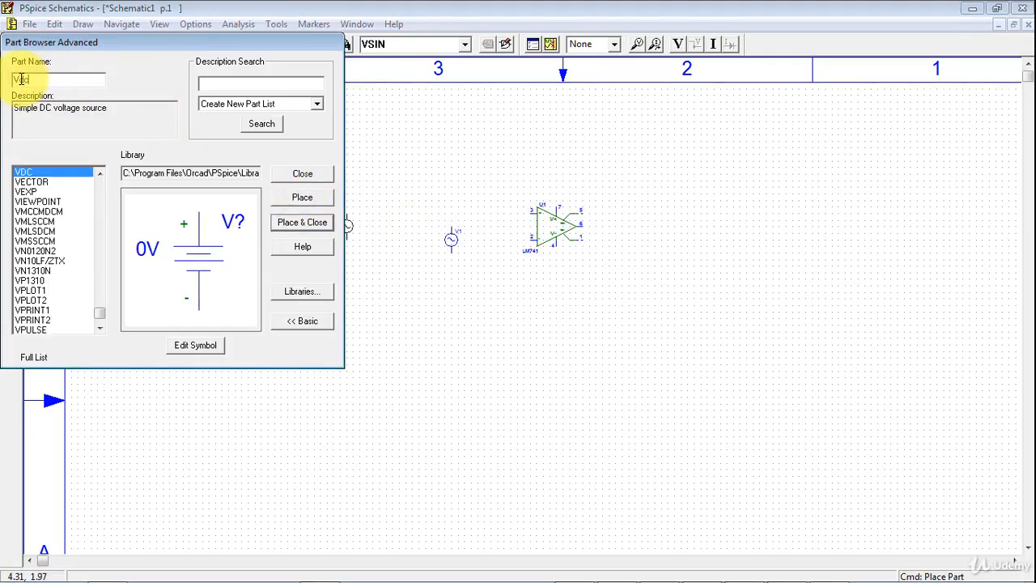
{"action": "type", "text": "dc"}
{"action": "left_click", "coordinate": [25, 172]}
{"action": "left_click", "coordinate": [302, 197]}
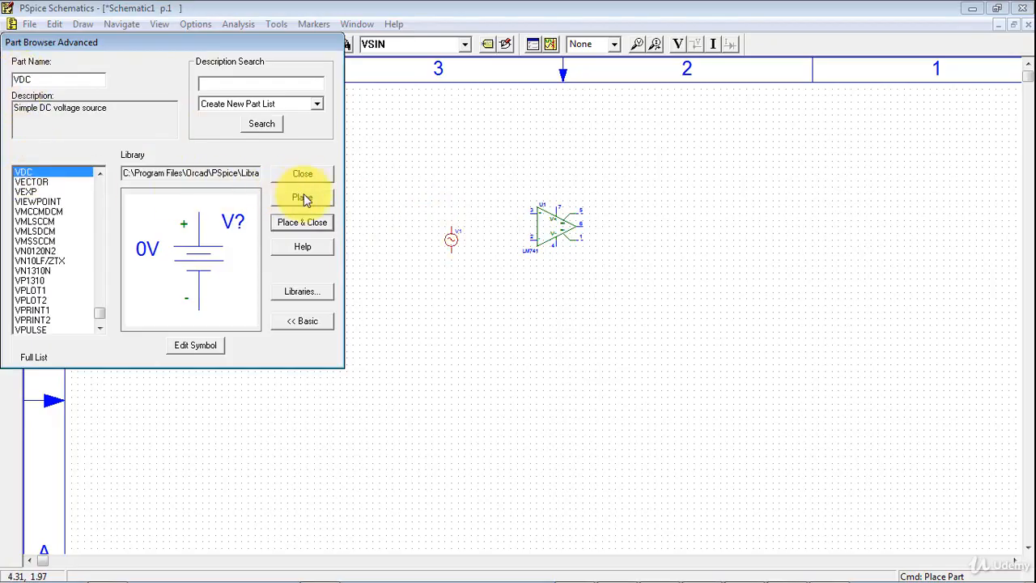
{"action": "left_click", "coordinate": [463, 130]}
{"action": "left_click", "coordinate": [569, 131]}
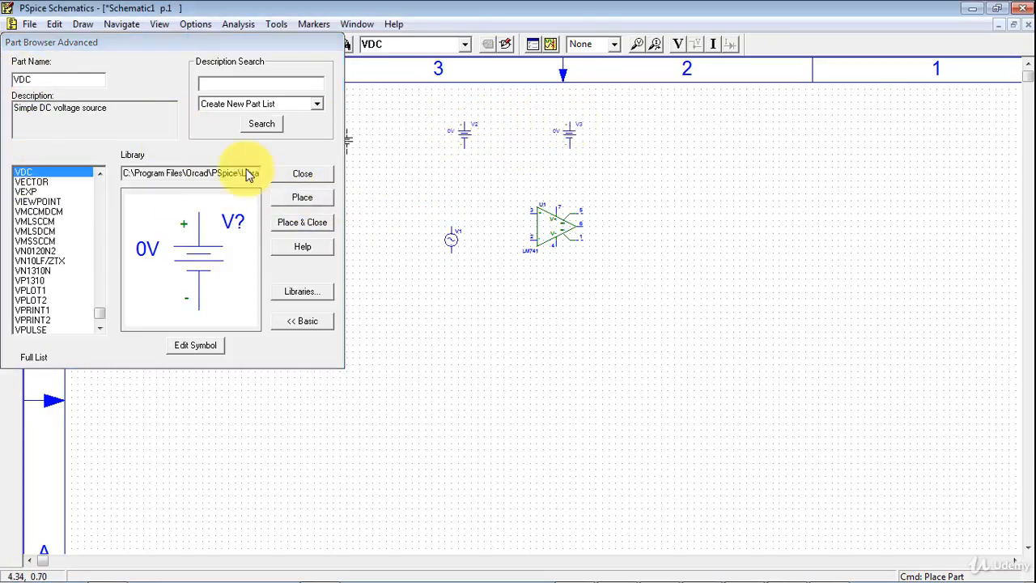
Find resistor R and place one above the sine source and another above the op-amp.
{"action": "left_click", "coordinate": [20, 77]}
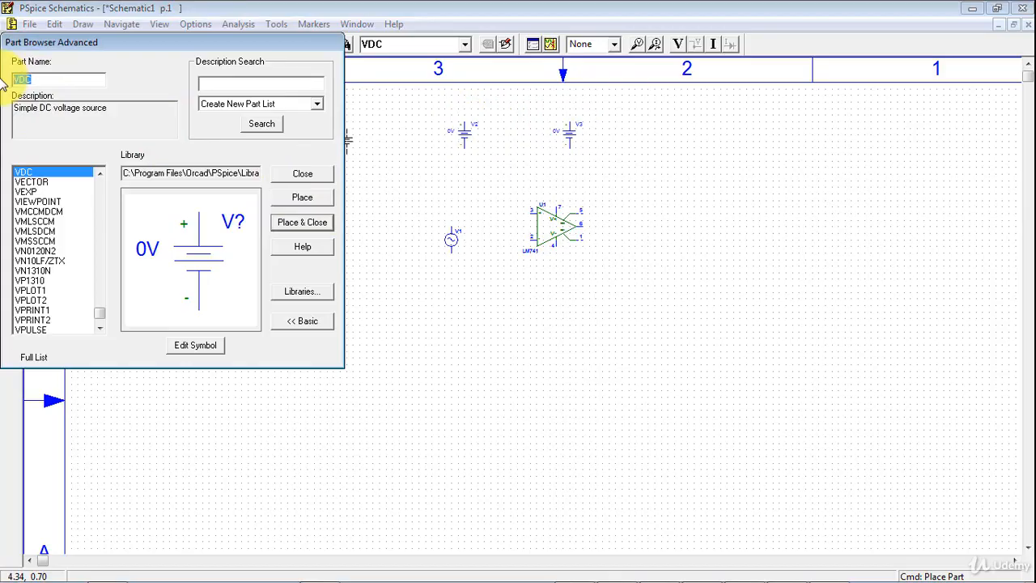
{"action": "type", "text": "R"}
{"action": "left_click", "coordinate": [25, 172]}
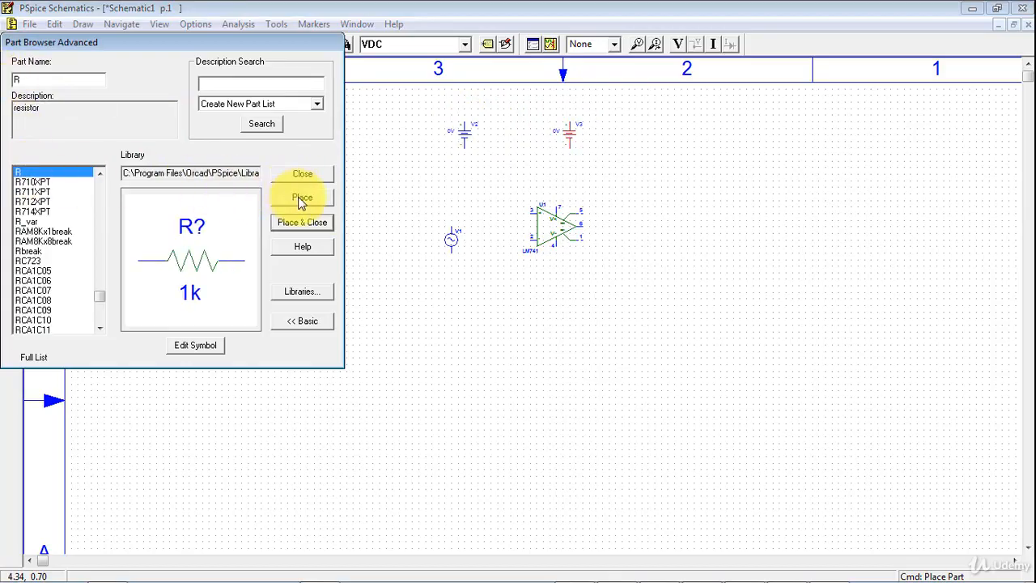
{"action": "left_click", "coordinate": [301, 202]}
{"action": "left_click", "coordinate": [444, 188]}
{"action": "left_click", "coordinate": [576, 168]}
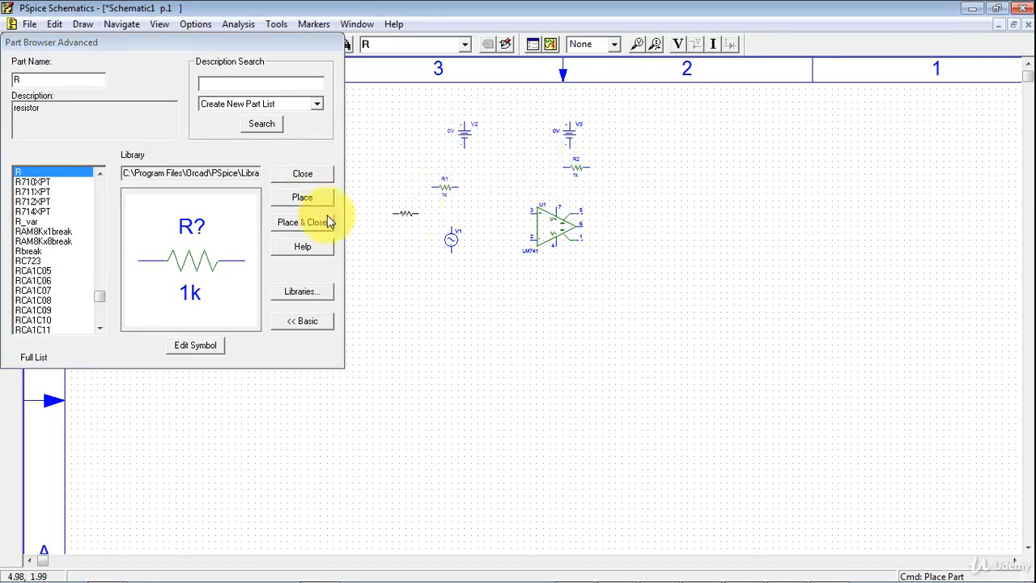
Place six GND_EARTH ground symbols below the op-amp and close the part browser.
{"action": "left_click", "coordinate": [4, 73]}
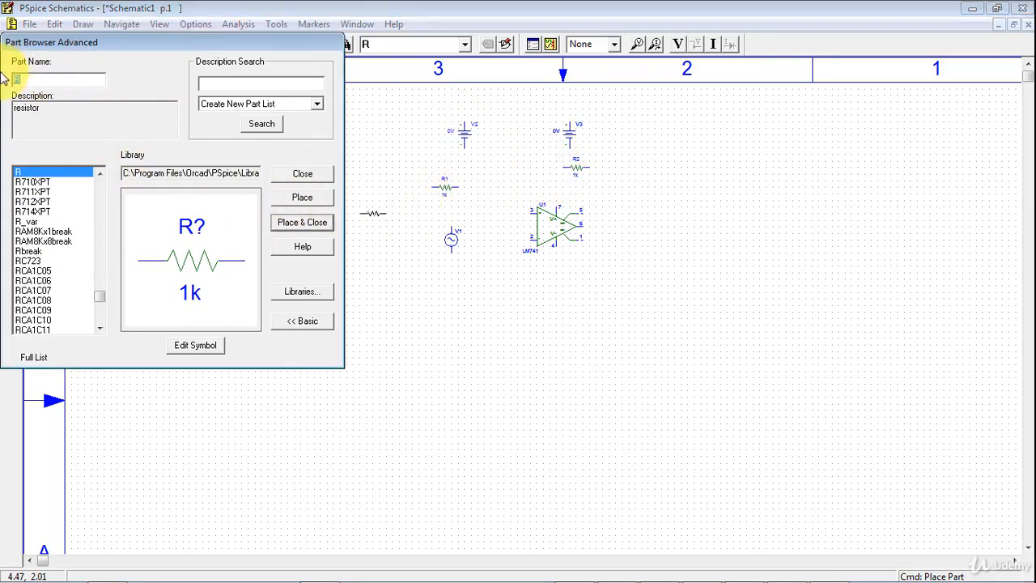
{"action": "type", "text": "gnd"}
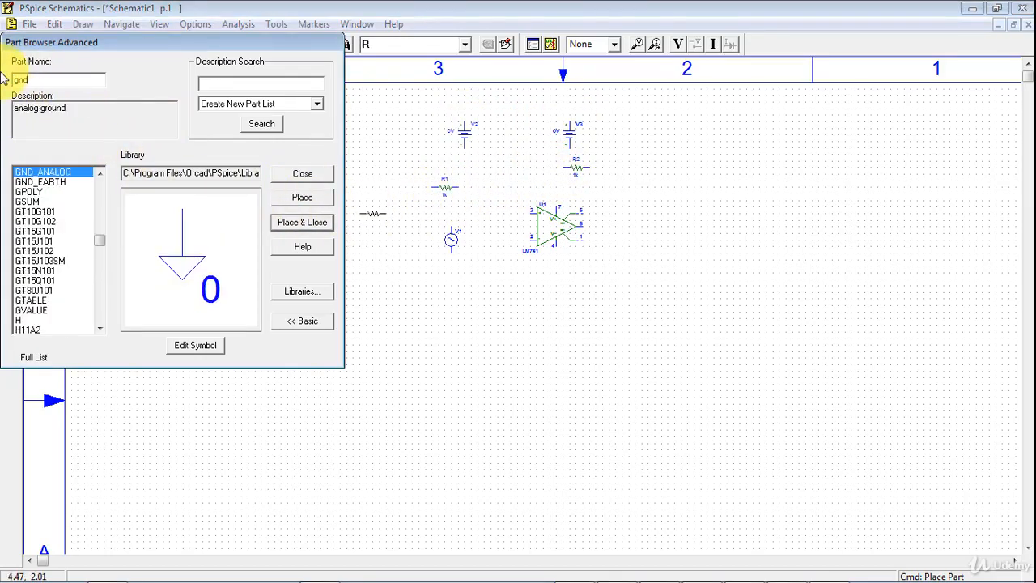
{"action": "left_click", "coordinate": [30, 183]}
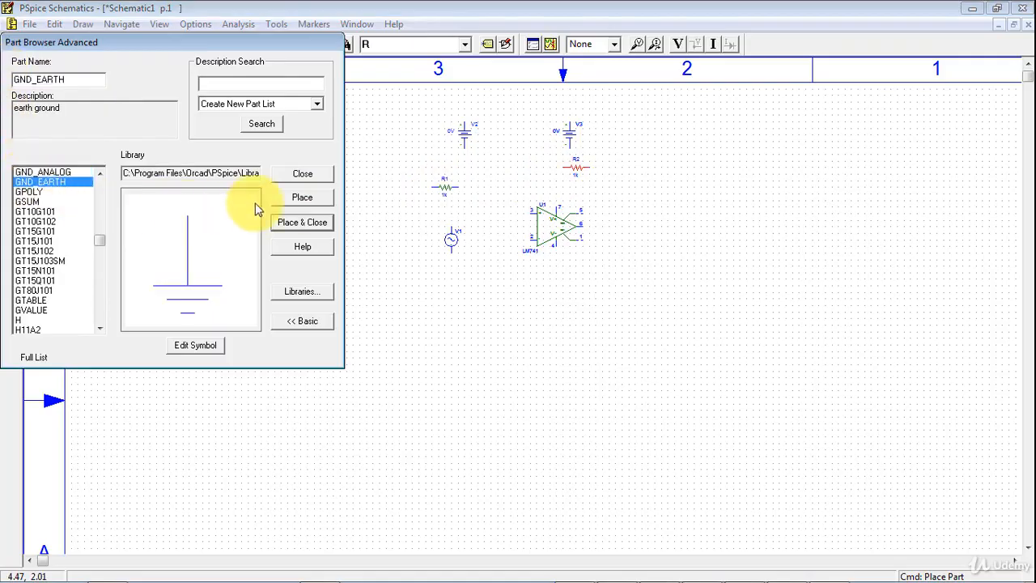
{"action": "left_click", "coordinate": [302, 198]}
{"action": "left_click", "coordinate": [505, 317]}
{"action": "left_click", "coordinate": [549, 323]}
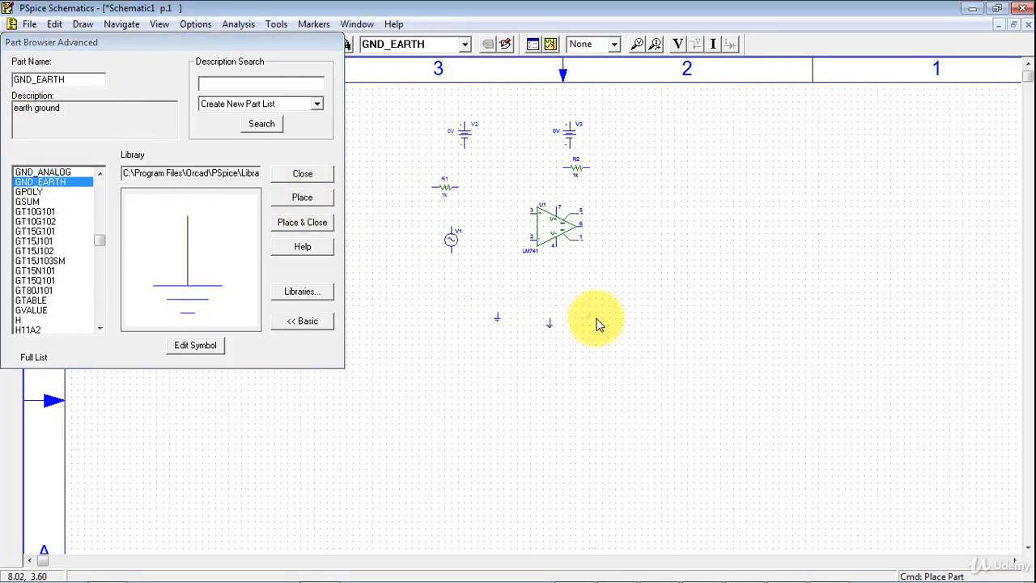
{"action": "left_click", "coordinate": [589, 323]}
{"action": "left_click", "coordinate": [616, 290]}
{"action": "left_click", "coordinate": [549, 298]}
{"action": "left_click", "coordinate": [477, 298]}
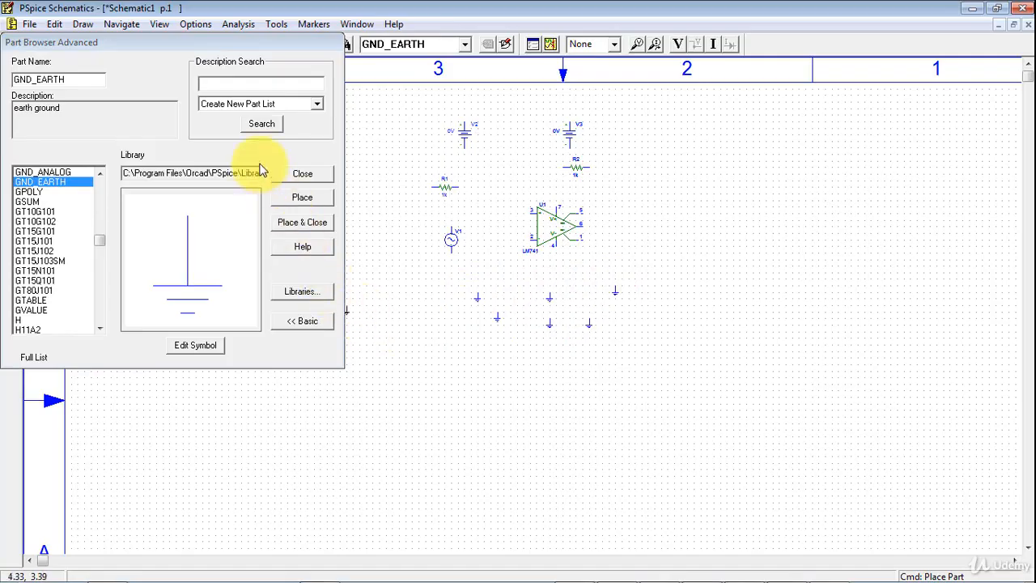
{"action": "right_click", "coordinate": [427, 347]}
{"action": "left_click", "coordinate": [299, 178]}
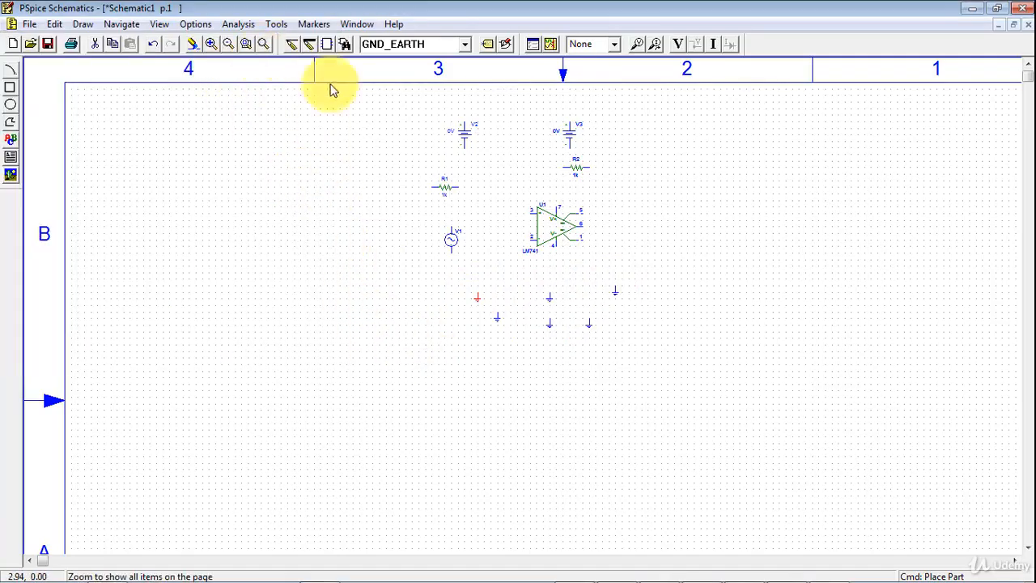
Flip the LM741 and rotate it twice so its inverting input, pin 2, sits above pin 3.
{"action": "left_click", "coordinate": [264, 44]}
{"action": "left_click", "coordinate": [508, 324]}
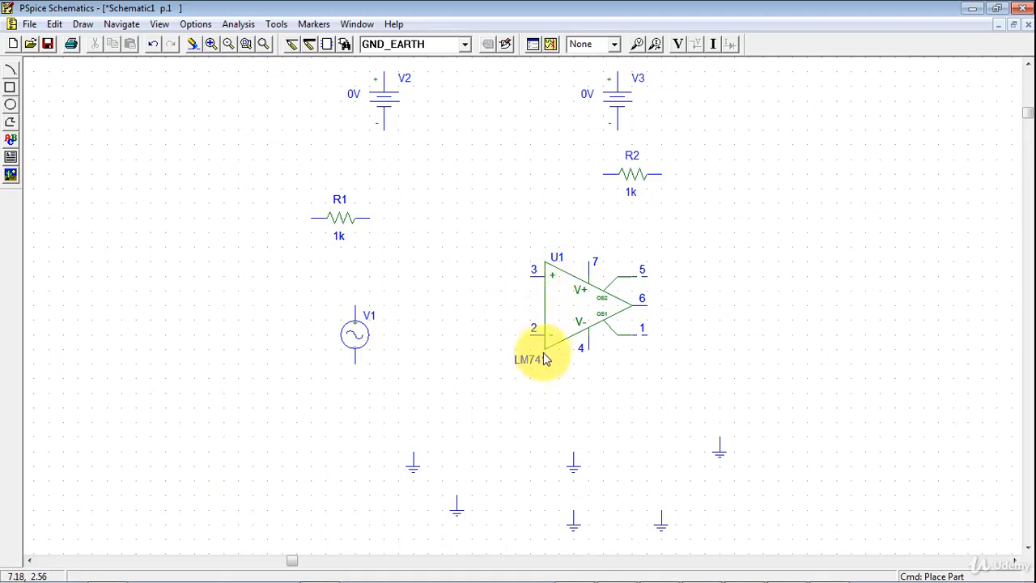
{"action": "left_click", "coordinate": [573, 320]}
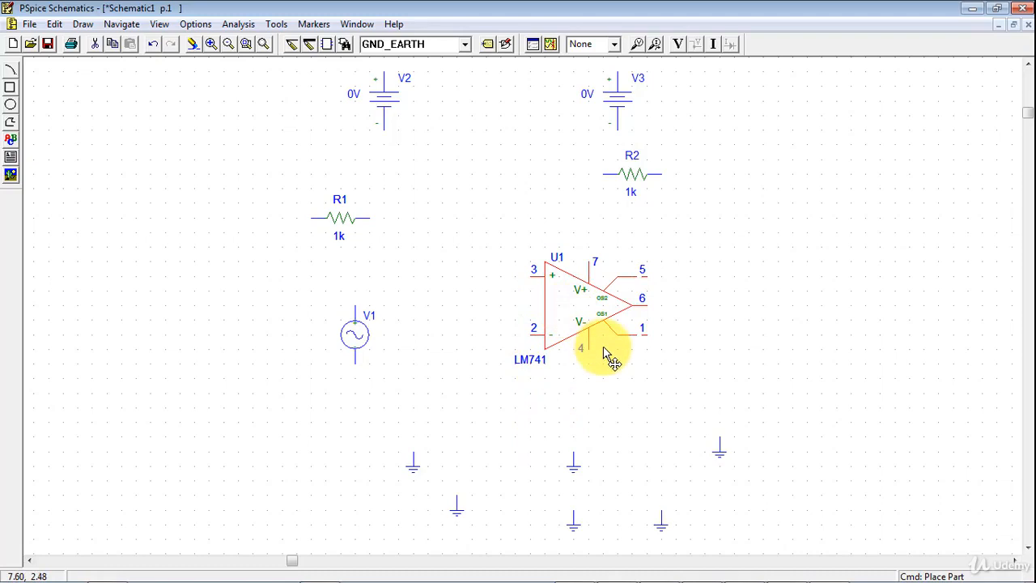
{"action": "key", "text": "ctrl+f"}
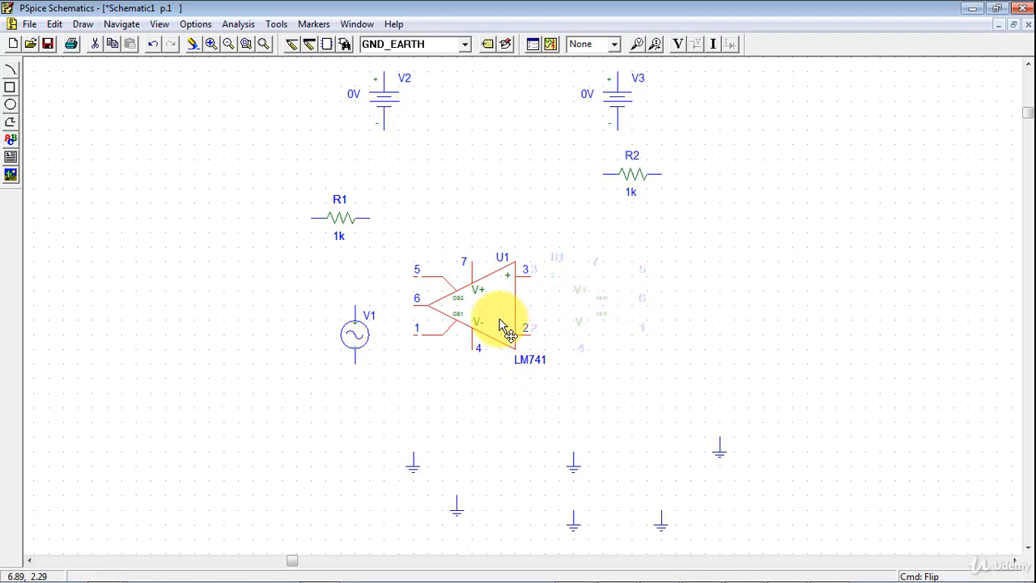
{"action": "key", "text": "ctrl+r"}
{"action": "key", "text": "ctrl+r"}
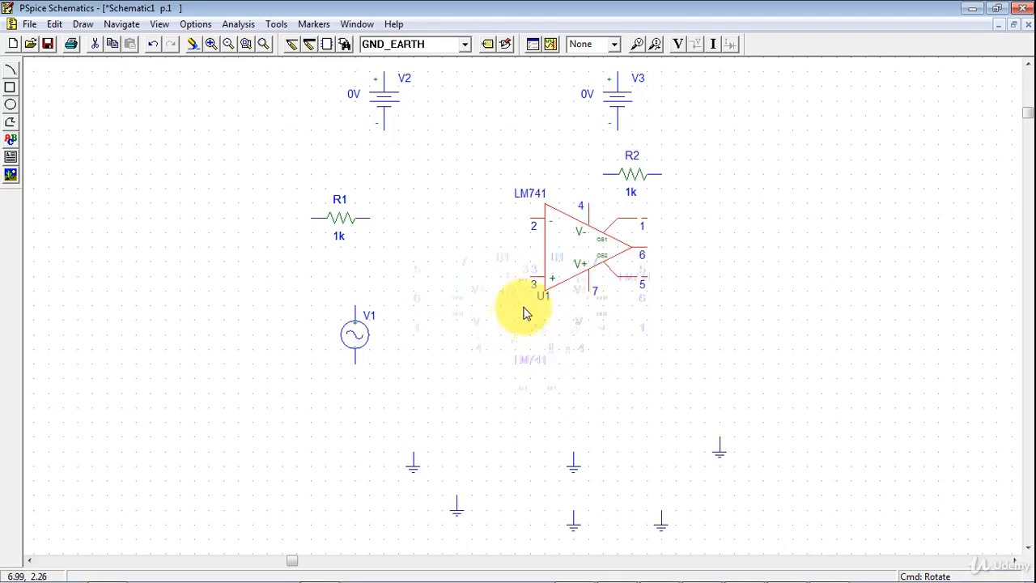
Arrange the inverting amplifier by moving the LM741 toward V1, R1 level with pin 2, and R2 above the op-amp.
{"action": "left_click_drag", "start_coordinate": [558, 272], "coordinate": [481, 304]}
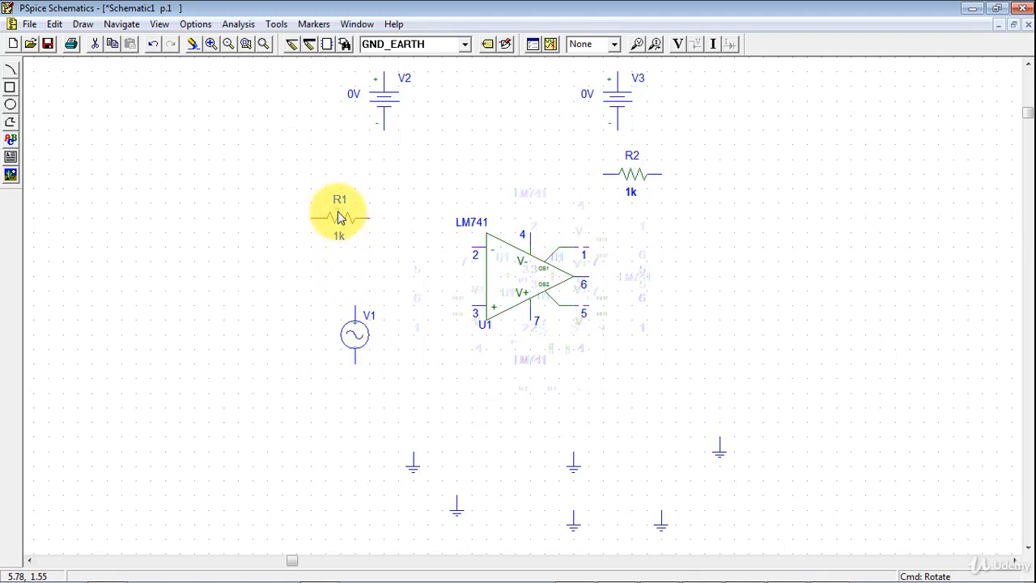
{"action": "left_click_drag", "start_coordinate": [337, 216], "coordinate": [402, 248]}
{"action": "left_click_drag", "start_coordinate": [628, 162], "coordinate": [532, 158]}
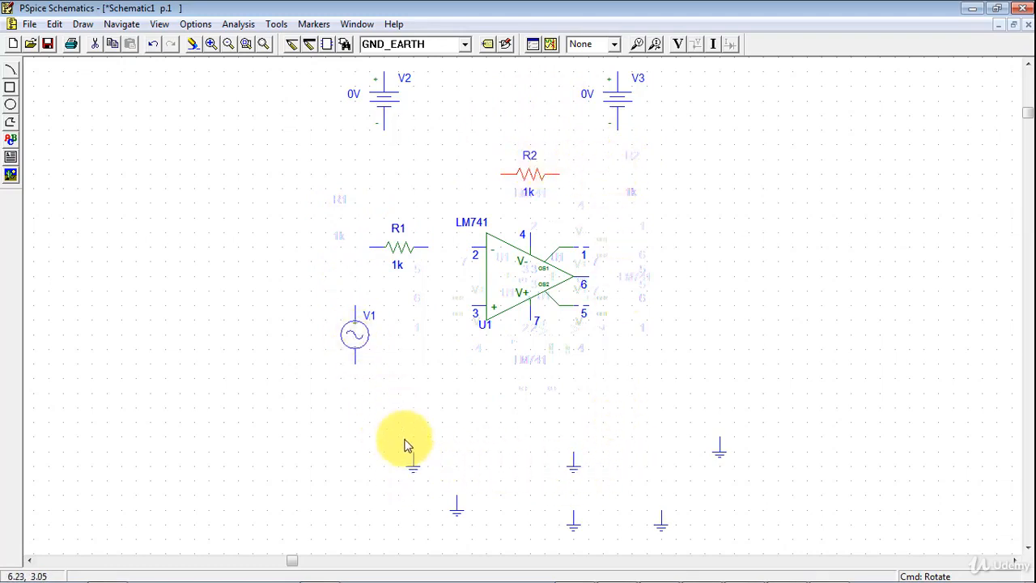
Attach ground symbols to V1's lower terminal and op-amp pin 3, and move DC source V2 above R1.
{"action": "left_click_drag", "start_coordinate": [412, 468], "coordinate": [362, 388]}
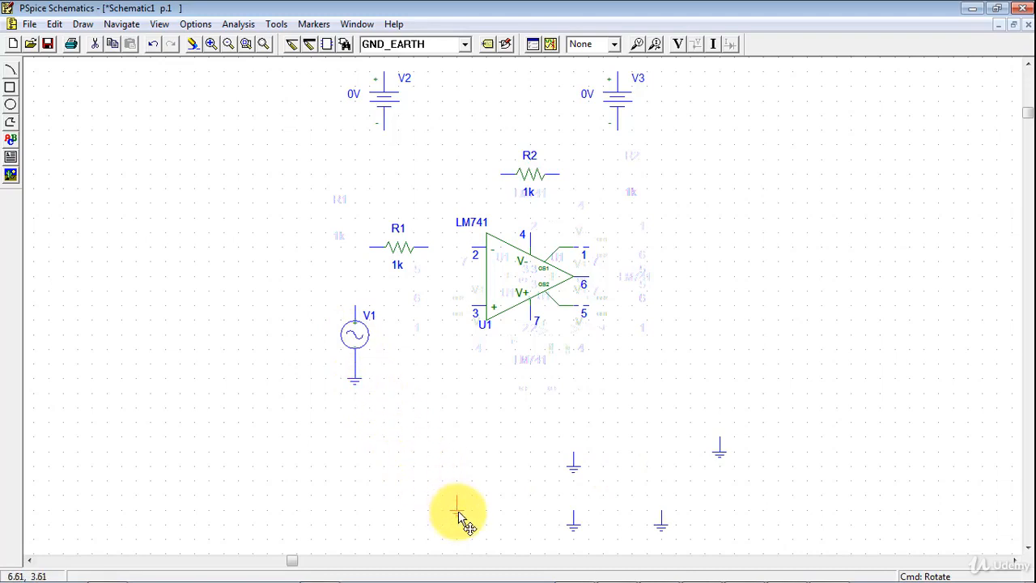
{"action": "left_click_drag", "start_coordinate": [459, 518], "coordinate": [478, 324]}
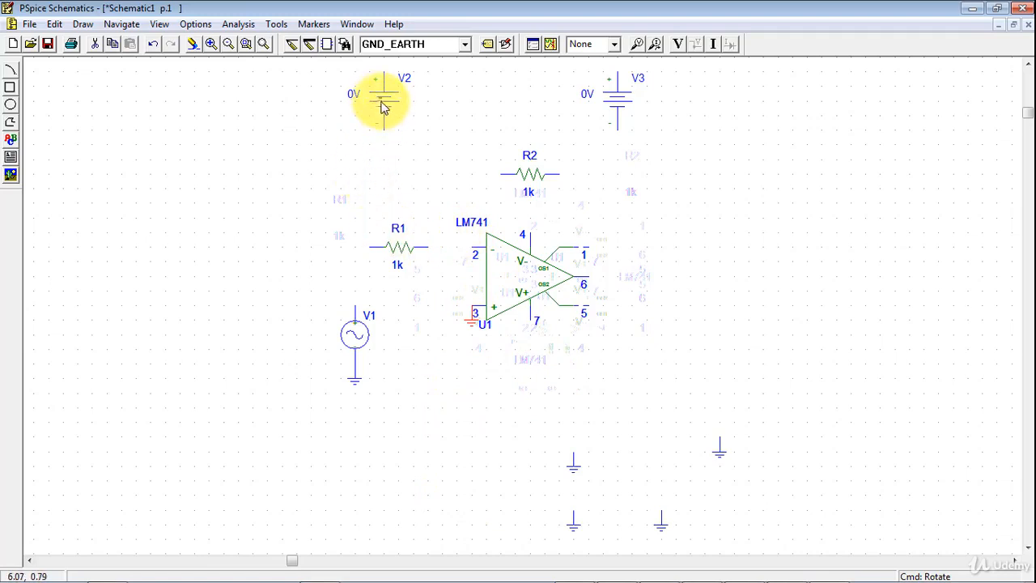
{"action": "left_click_drag", "start_coordinate": [386, 109], "coordinate": [409, 154]}
Wire V1's upper terminal to R1 and the other end of R1 to op-amp pin 2.
{"action": "key", "text": "ctrl+w"}
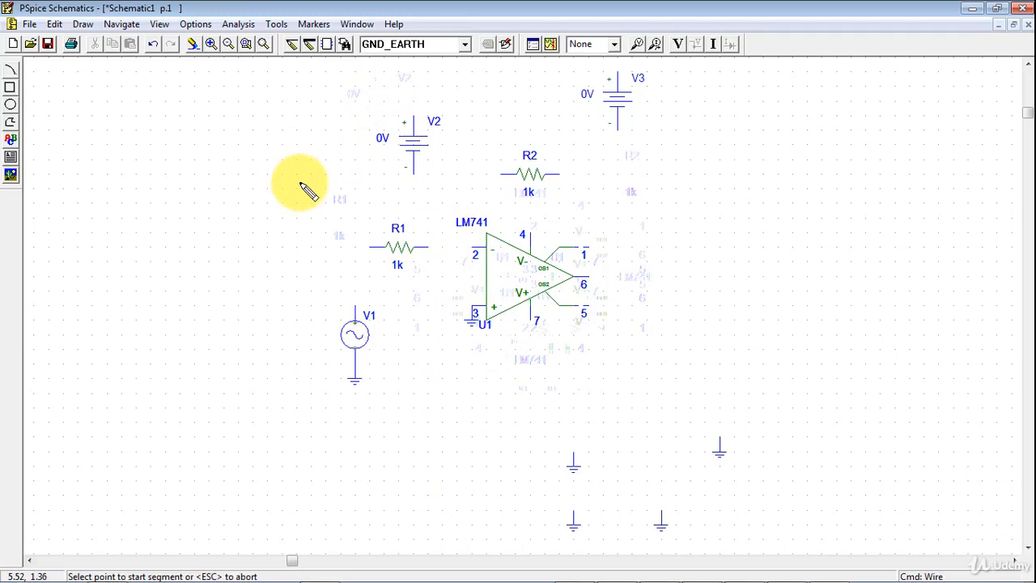
{"action": "left_click", "coordinate": [354, 306]}
{"action": "left_click", "coordinate": [379, 248]}
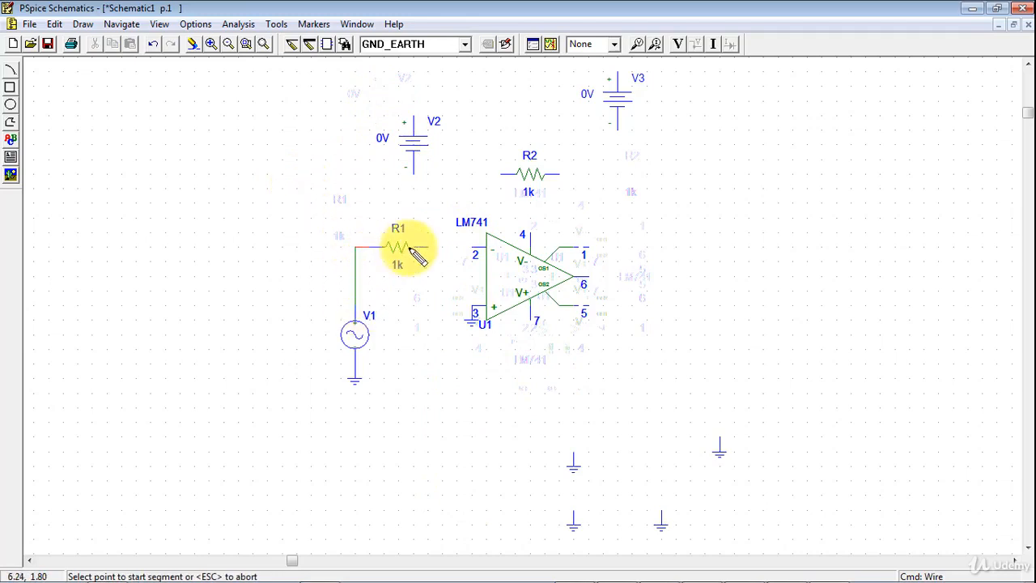
{"action": "left_click", "coordinate": [427, 247]}
{"action": "left_click", "coordinate": [476, 247]}
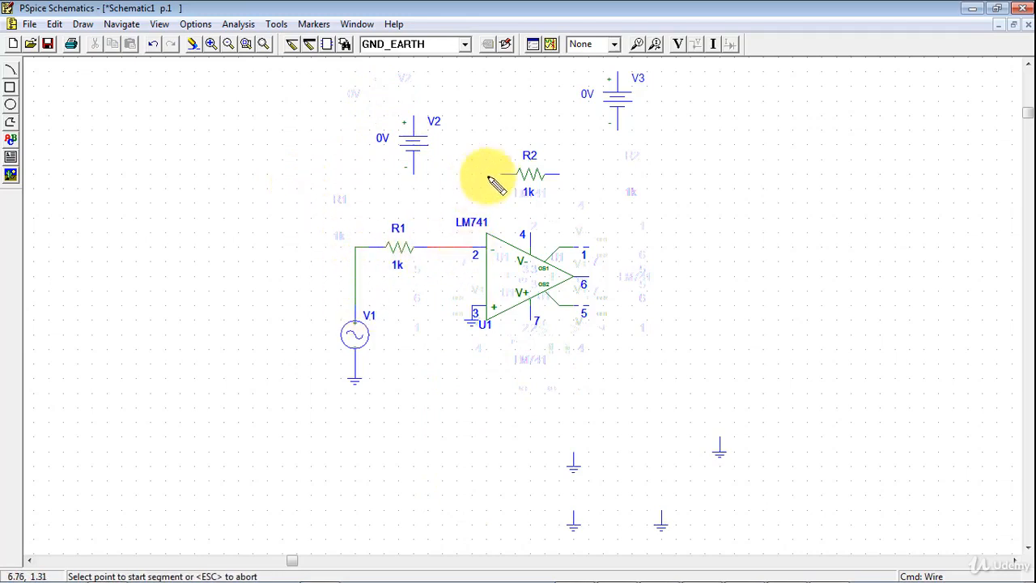
Wire R2 as the feedback resistor between the pin 2 node and op-amp output pin 6.
{"action": "left_click", "coordinate": [502, 173]}
{"action": "left_click", "coordinate": [456, 247]}
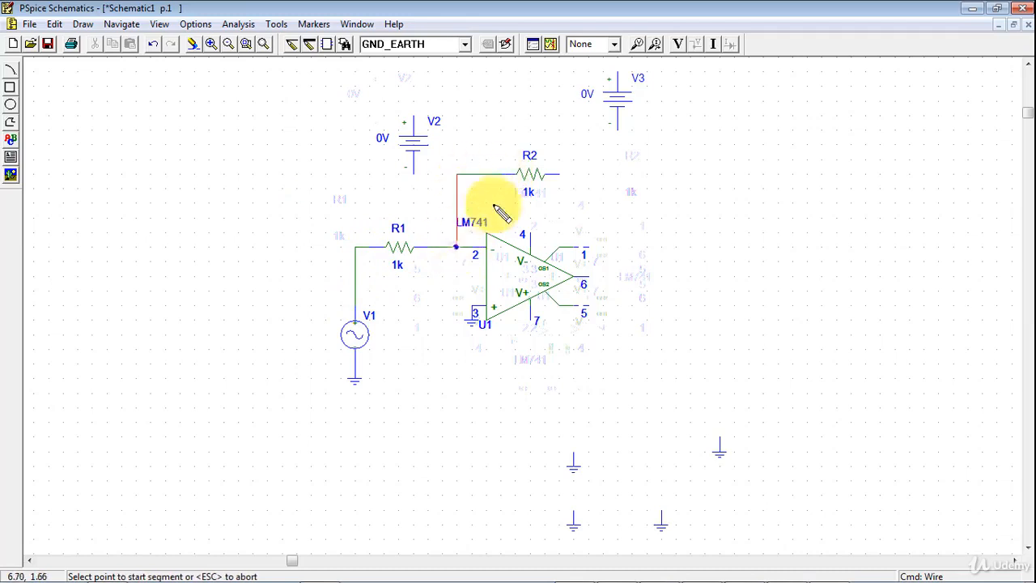
{"action": "left_click", "coordinate": [558, 174]}
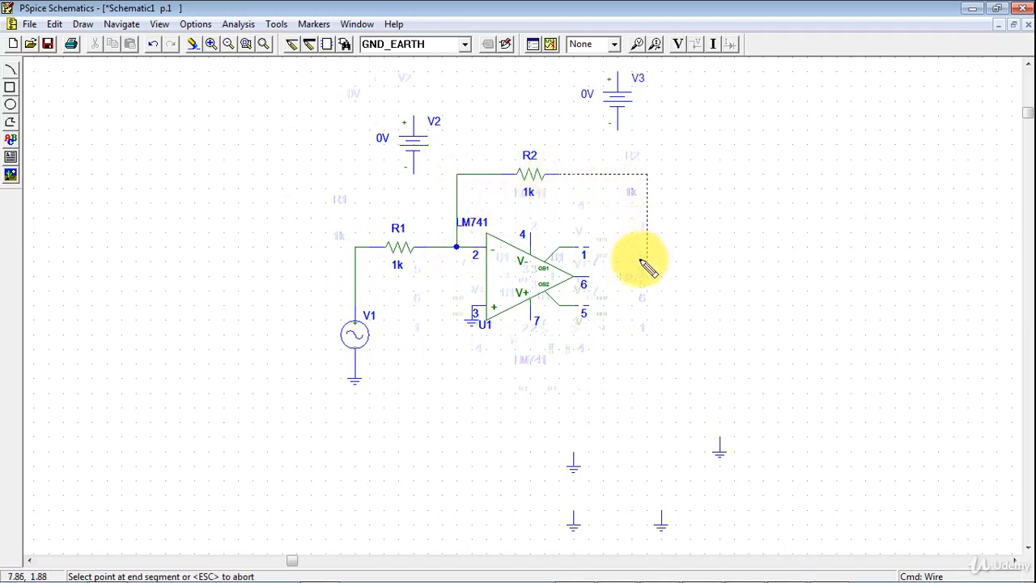
{"action": "left_click", "coordinate": [589, 279]}
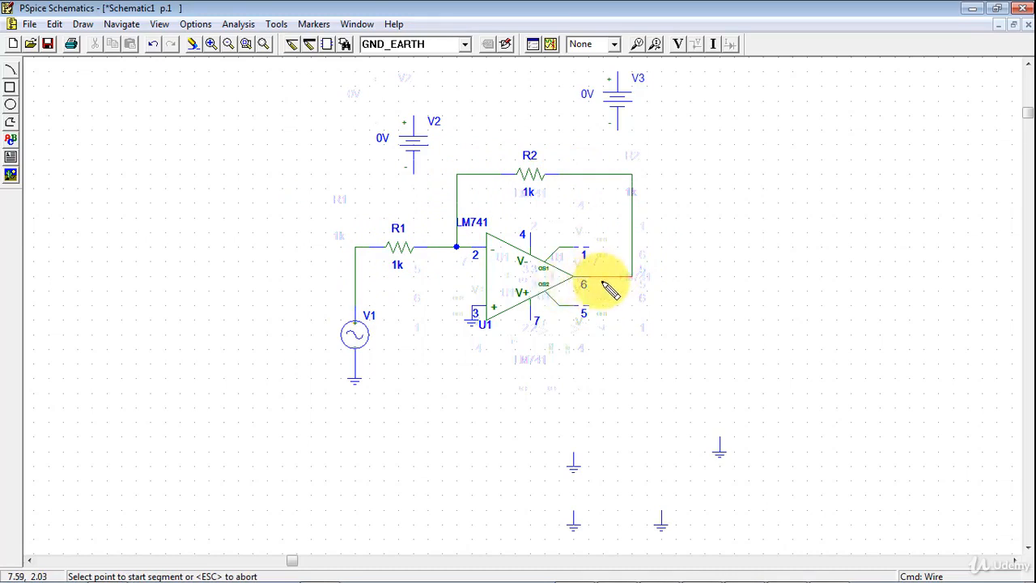
{"action": "right_click", "coordinate": [709, 242]}
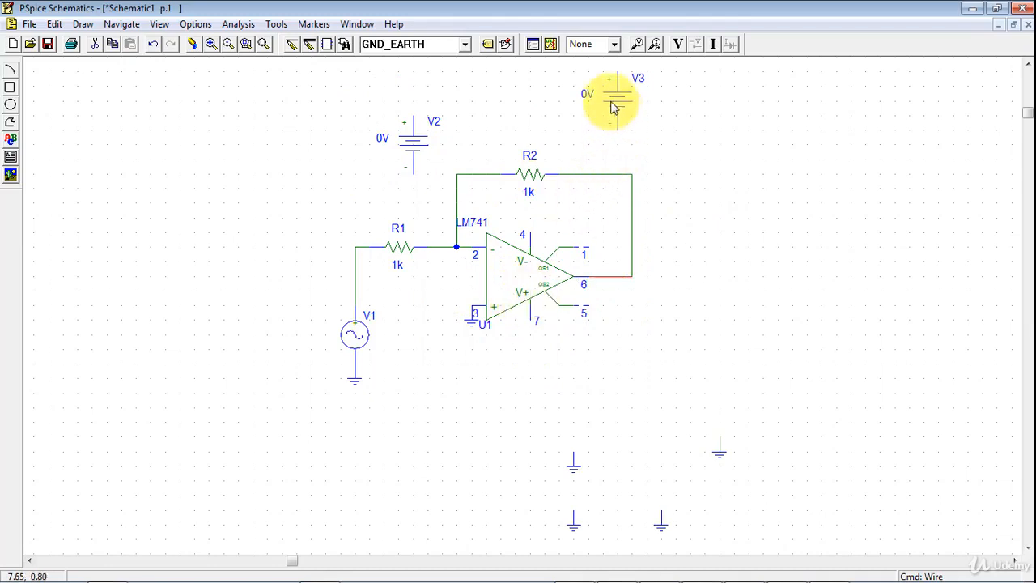
Move DC source V3 directly below the op-amp's positive supply pin 7.
{"action": "left_click", "coordinate": [412, 142]}
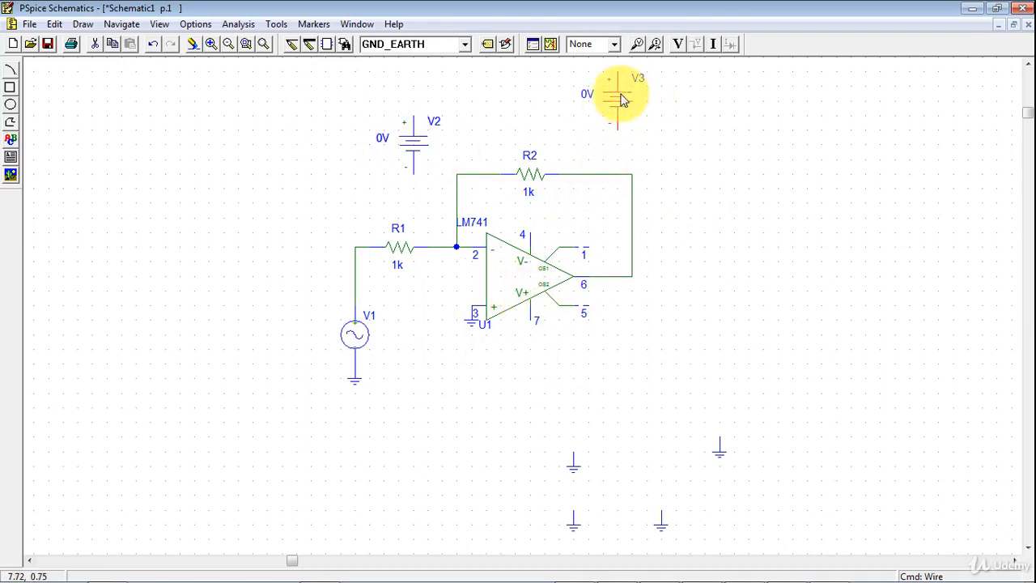
{"action": "left_click_drag", "start_coordinate": [625, 103], "coordinate": [537, 366]}
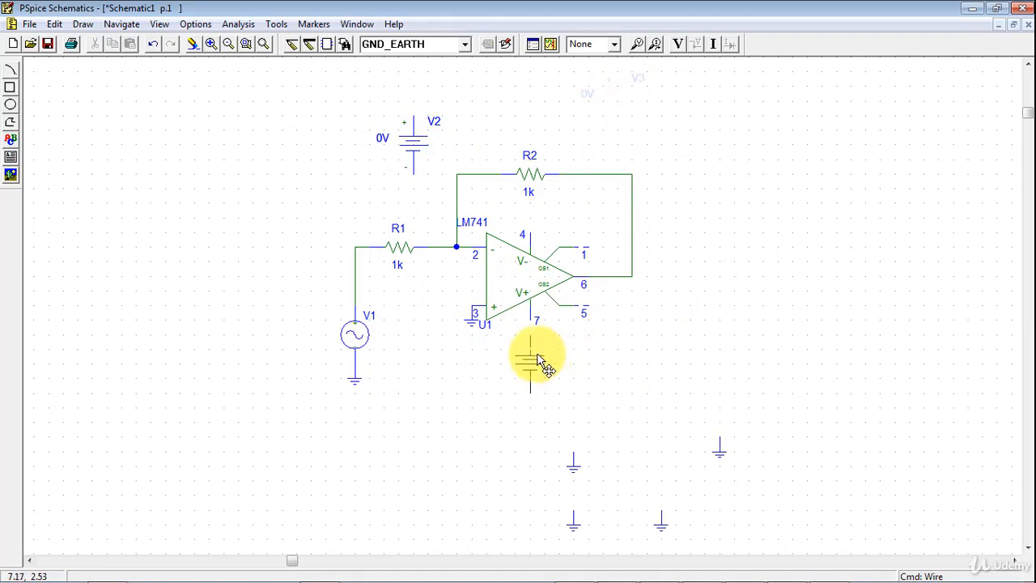
{"action": "left_click", "coordinate": [487, 388]}
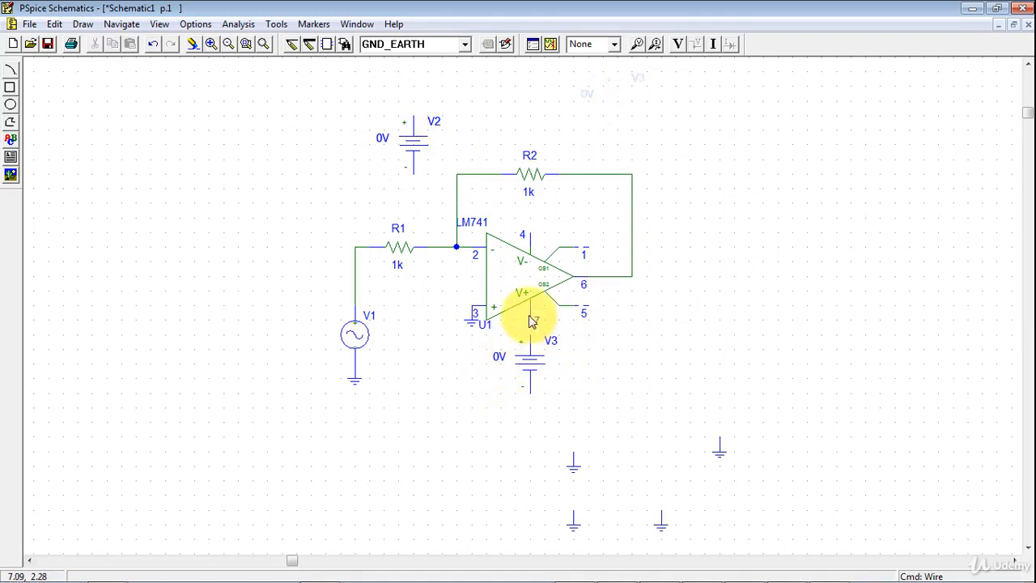
Set the DC value of source V3 below the op-amp to 10.
{"action": "double_click", "coordinate": [500, 358]}
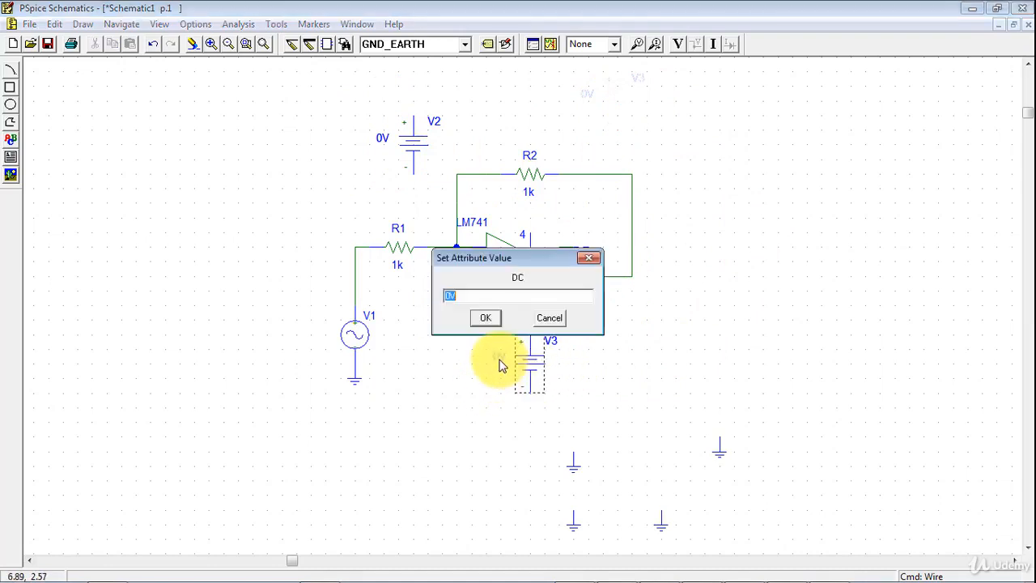
{"action": "type", "text": "10"}
{"action": "left_click", "coordinate": [486, 317]}
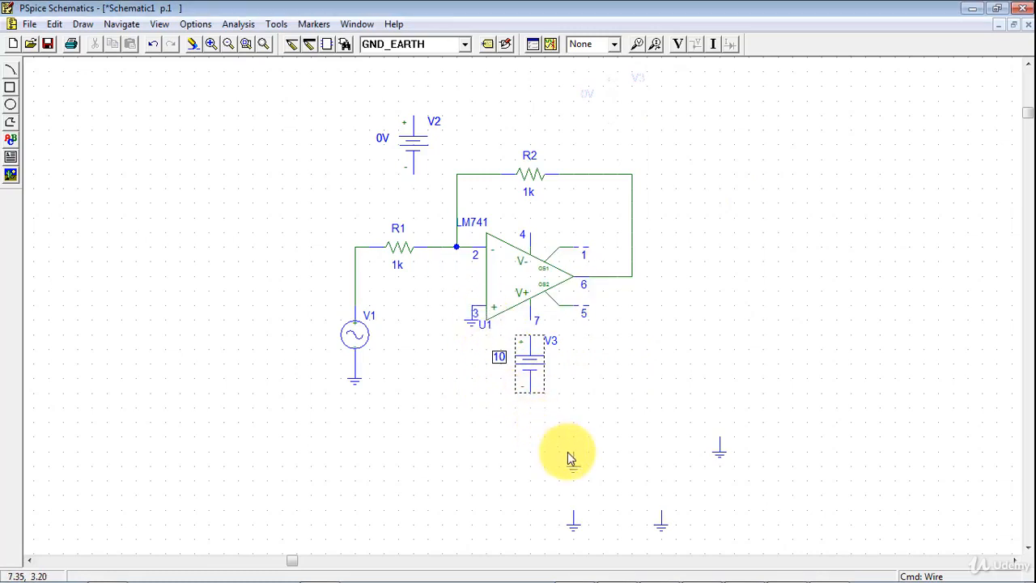
Attach a spare ground symbol to V3's negative terminal and wire V3's positive terminal to op-amp pin 7.
{"action": "left_click_drag", "start_coordinate": [575, 468], "coordinate": [530, 411]}
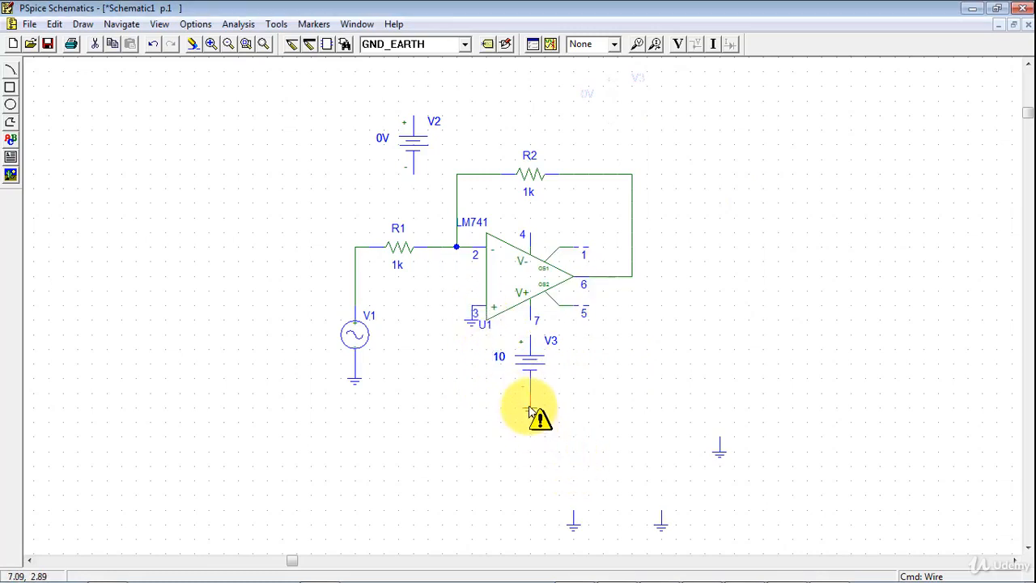
{"action": "key", "text": "ctrl+w"}
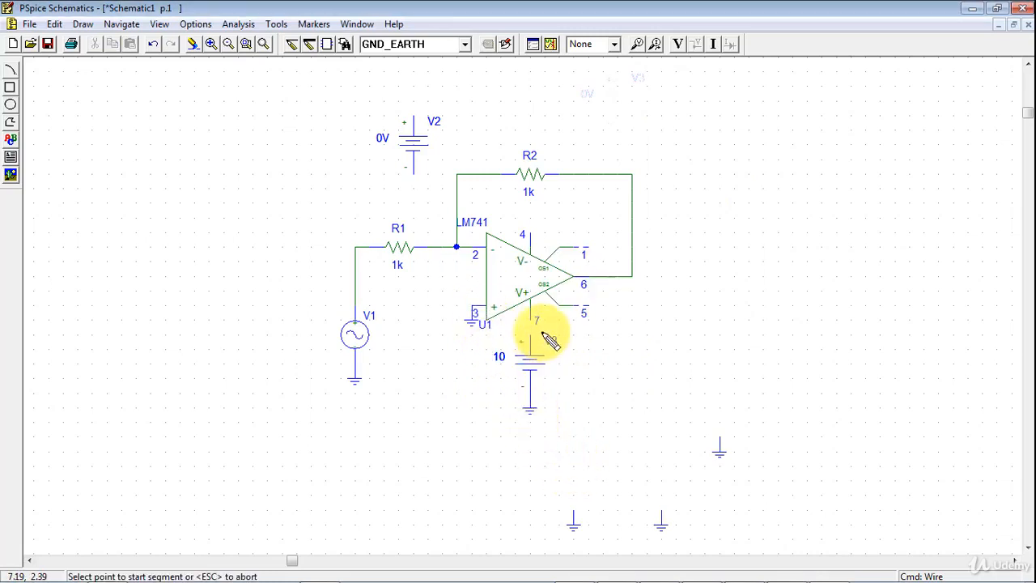
{"action": "left_click", "coordinate": [532, 333]}
{"action": "left_click", "coordinate": [531, 318]}
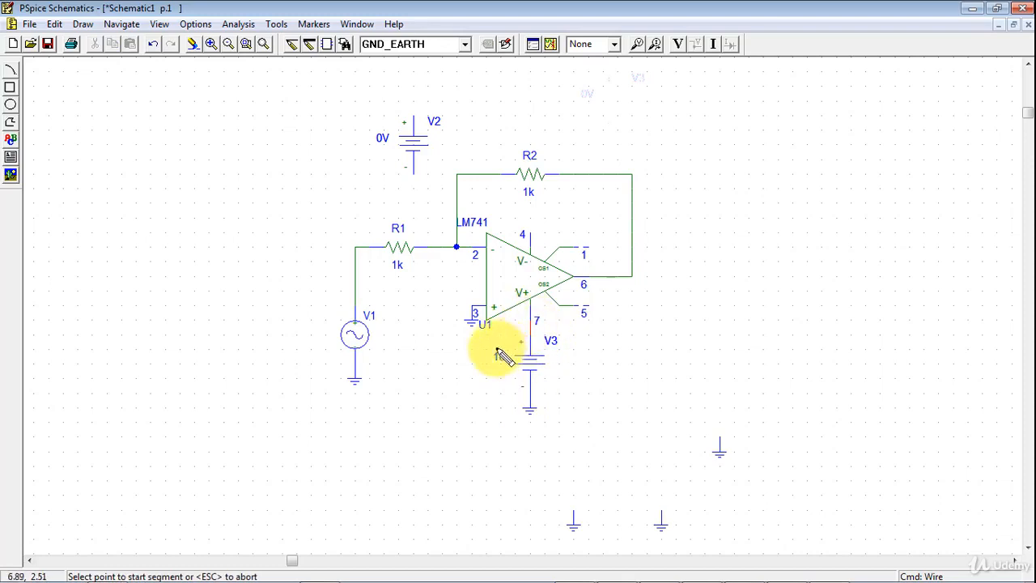
{"action": "key", "text": "Escape"}
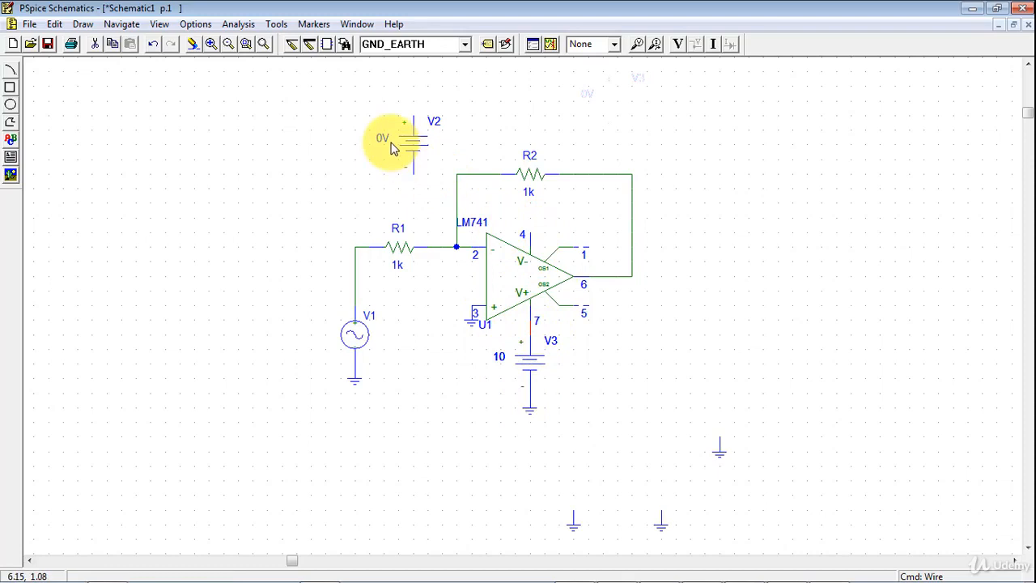
Shift DC source V2 slightly down and left, and wire its positive terminal to op-amp pin 4.
{"action": "left_click_drag", "start_coordinate": [417, 153], "coordinate": [402, 167]}
{"action": "left_click", "coordinate": [319, 173]}
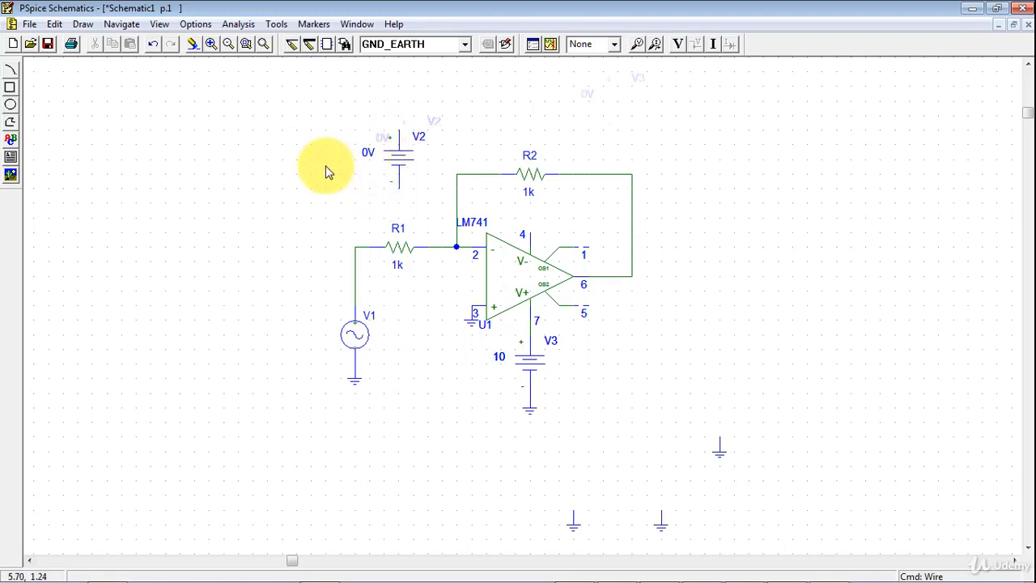
{"action": "key", "text": "ctrl+w"}
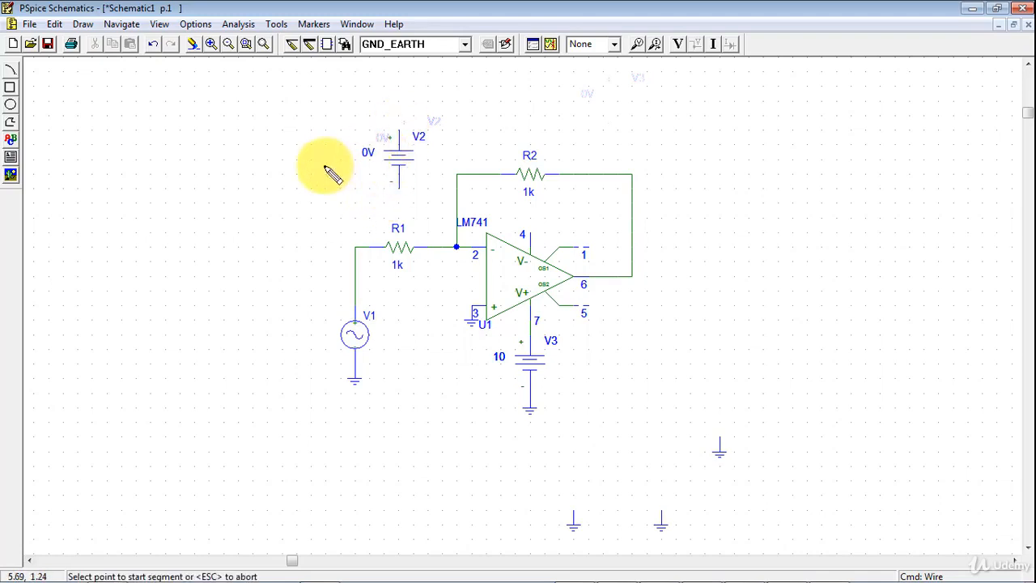
{"action": "left_click", "coordinate": [399, 129]}
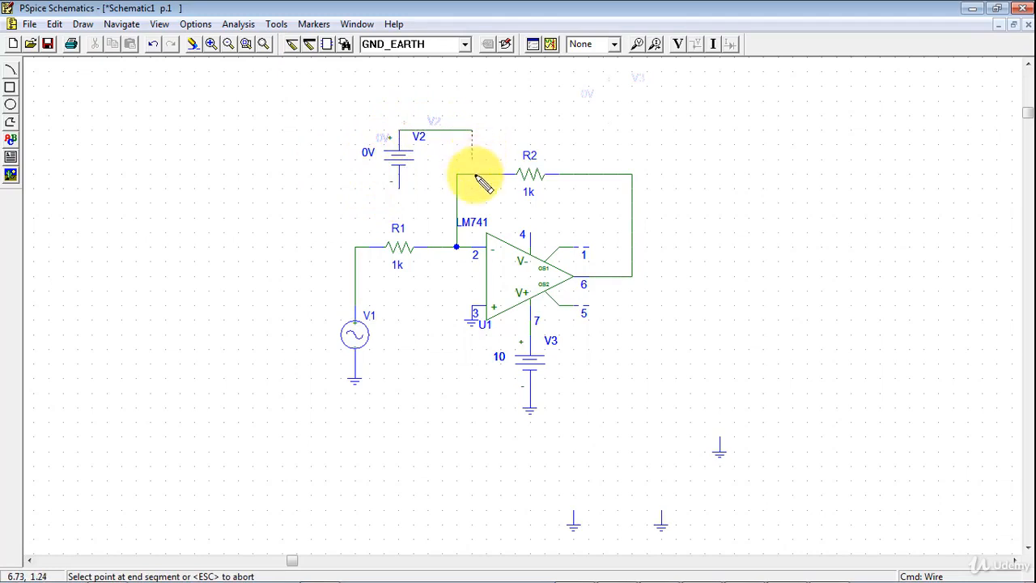
{"action": "left_click", "coordinate": [472, 219]}
{"action": "left_click", "coordinate": [531, 236]}
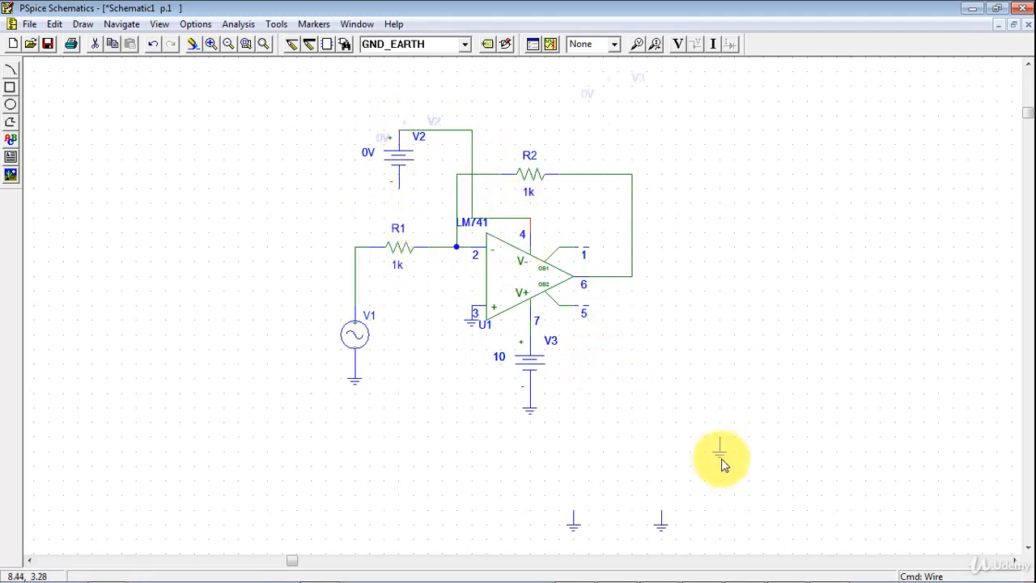
Attach a spare ground symbol to V2's negative terminal and set V2's DC value to -10.
{"action": "left_click_drag", "start_coordinate": [720, 451], "coordinate": [398, 215]}
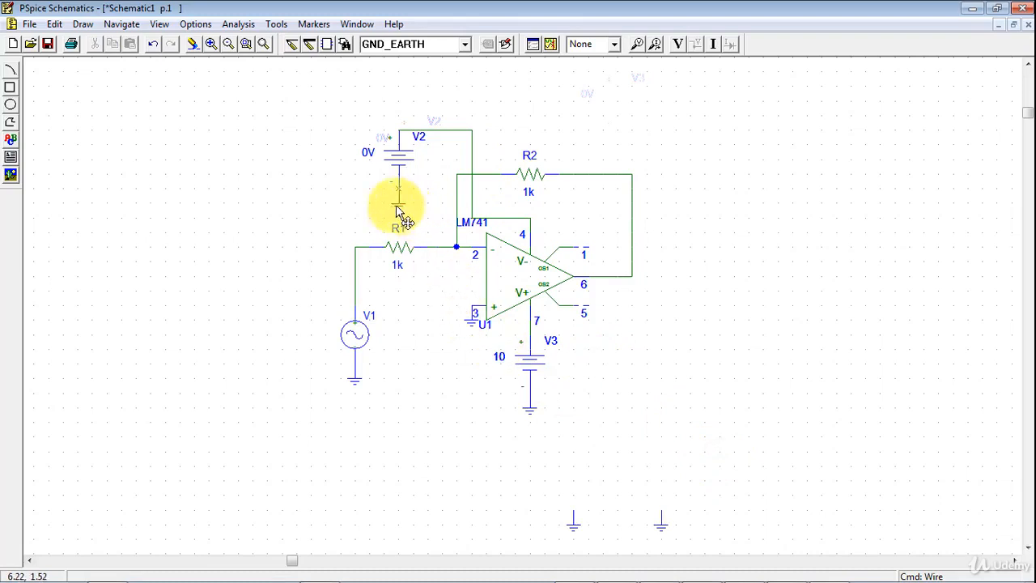
{"action": "double_click", "coordinate": [366, 153]}
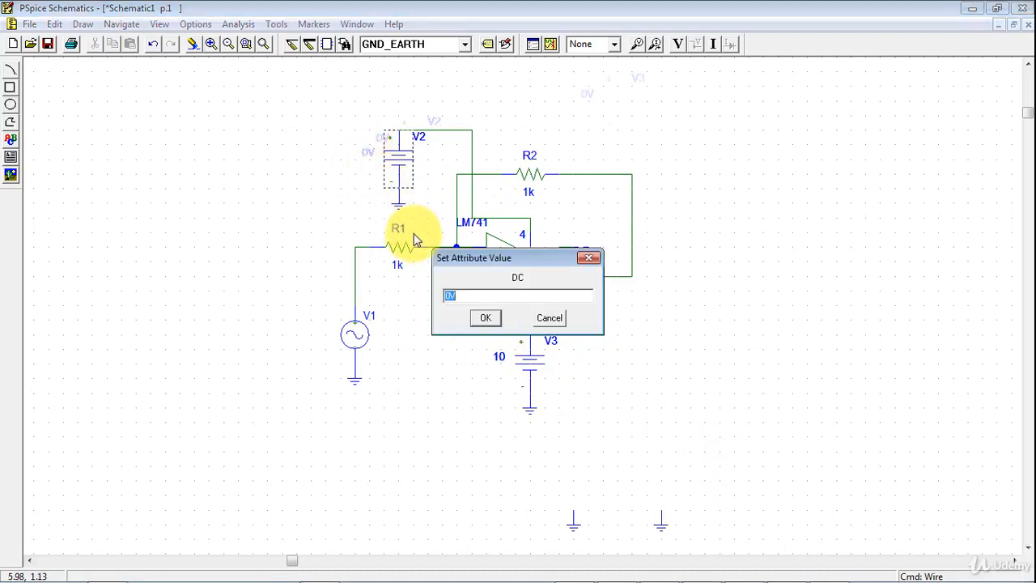
{"action": "type", "text": "-10"}
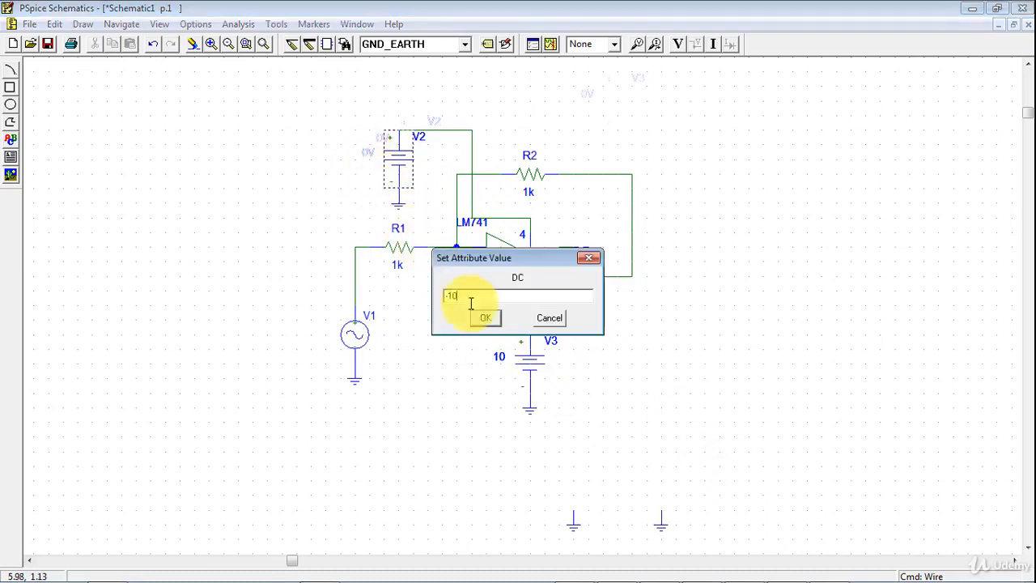
{"action": "left_click", "coordinate": [486, 317]}
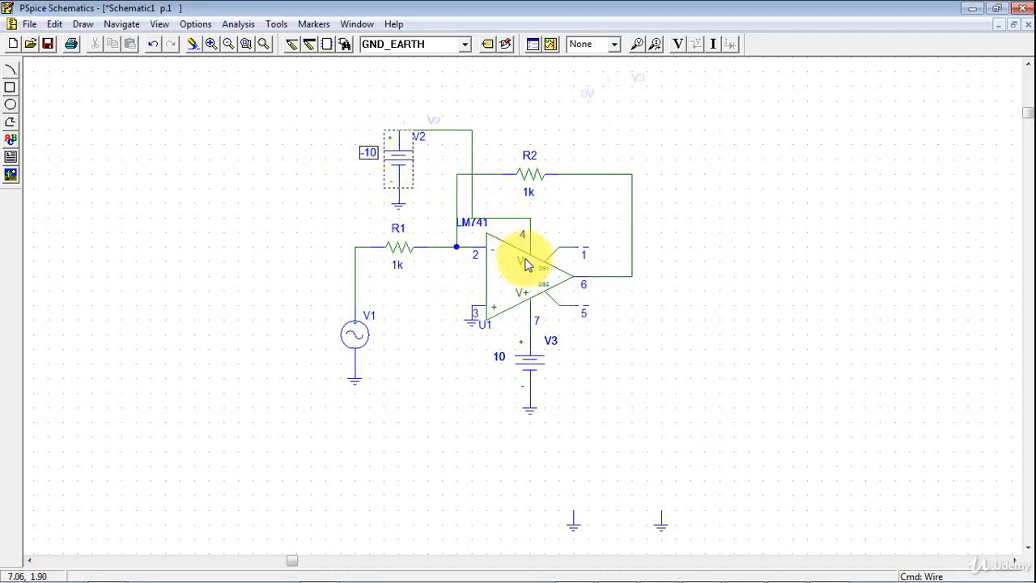
Delete the two unused ground symbols below the circuit.
{"action": "left_click", "coordinate": [437, 375]}
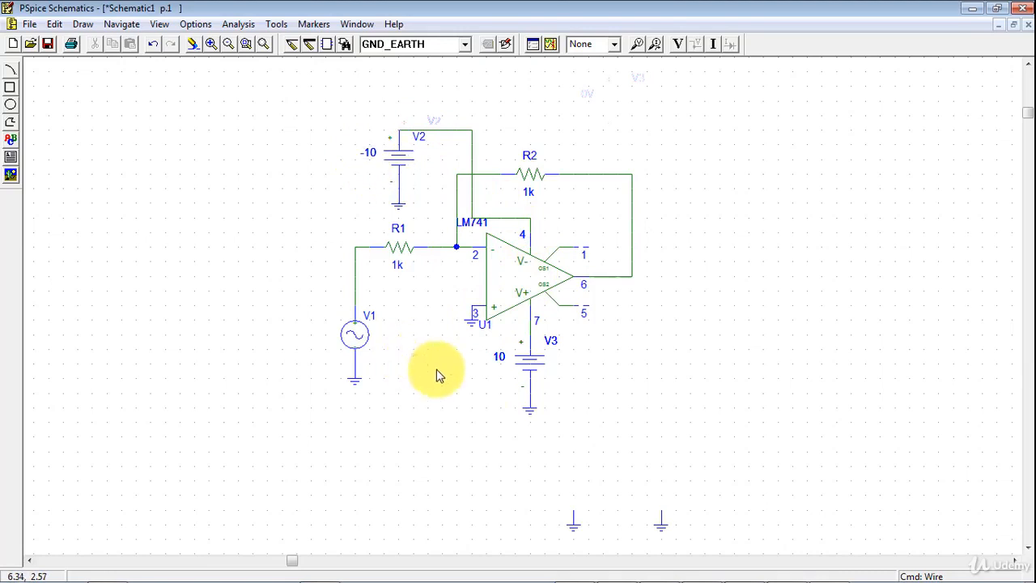
{"action": "left_click_drag", "start_coordinate": [687, 544], "coordinate": [535, 513]}
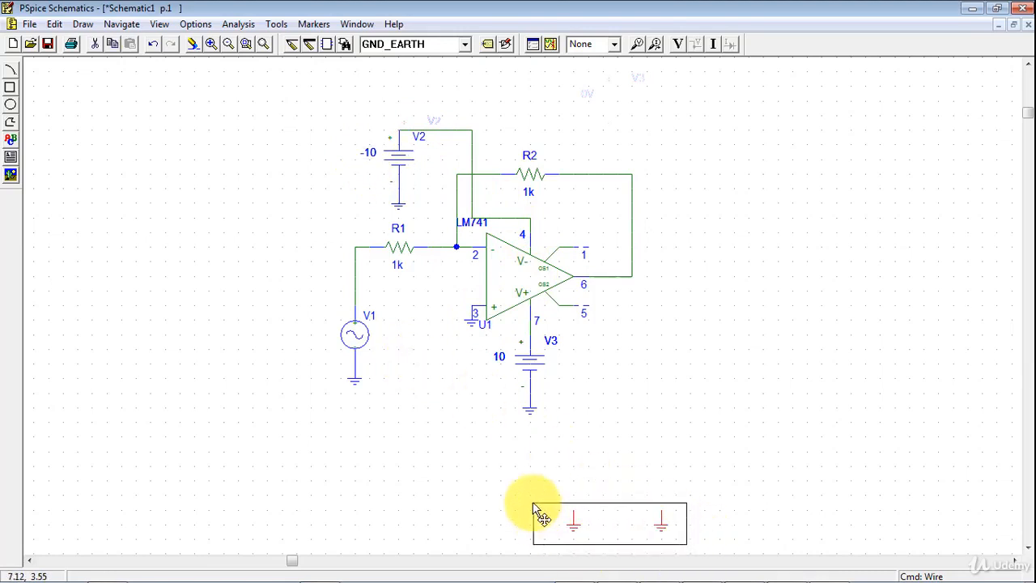
{"action": "key", "text": "Delete"}
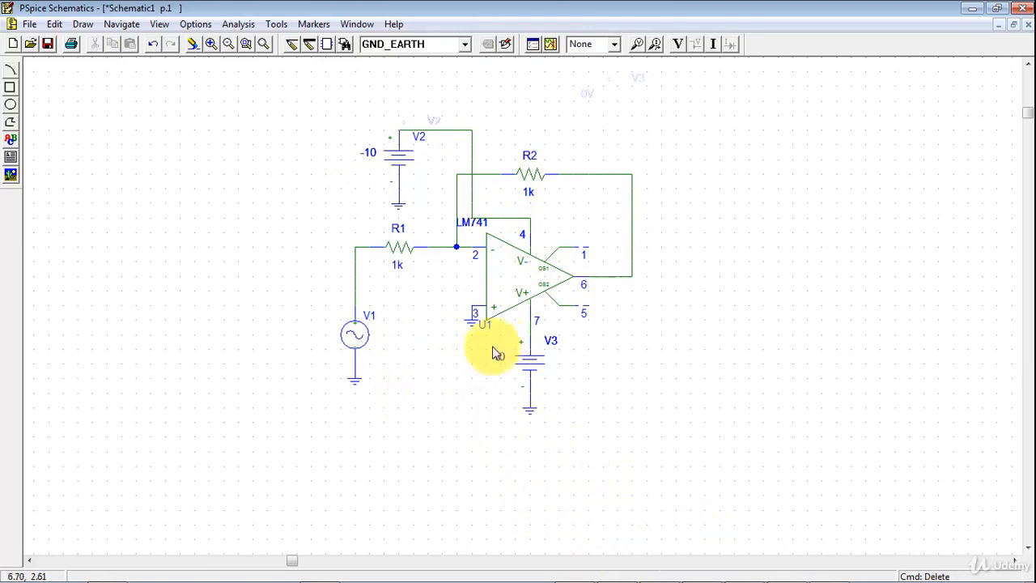
Label the op-amp's output wire "out" and the wire between V1 and R1 "in".
{"action": "double_click", "coordinate": [606, 279]}
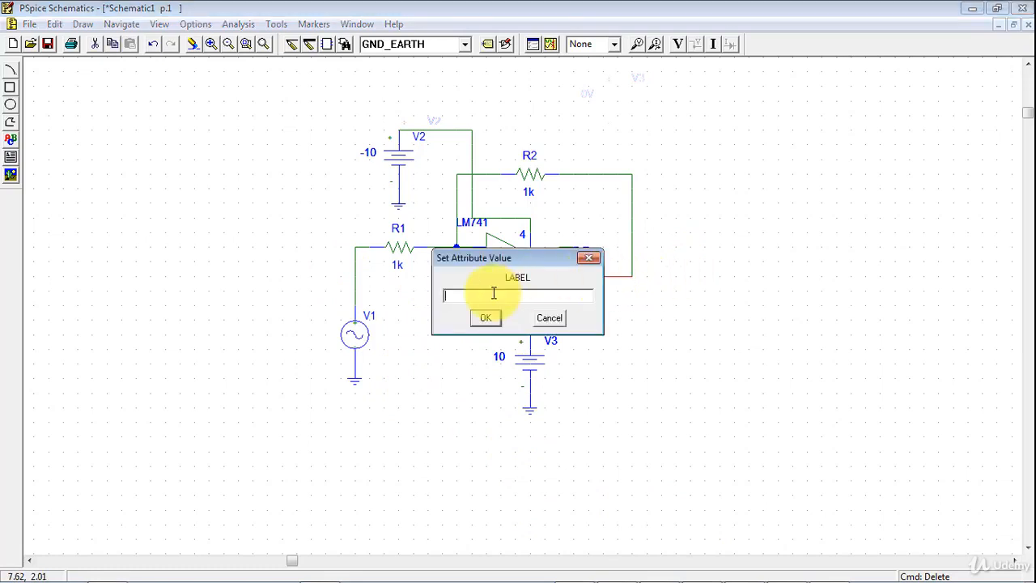
{"action": "type", "text": "out"}
{"action": "left_click", "coordinate": [486, 318]}
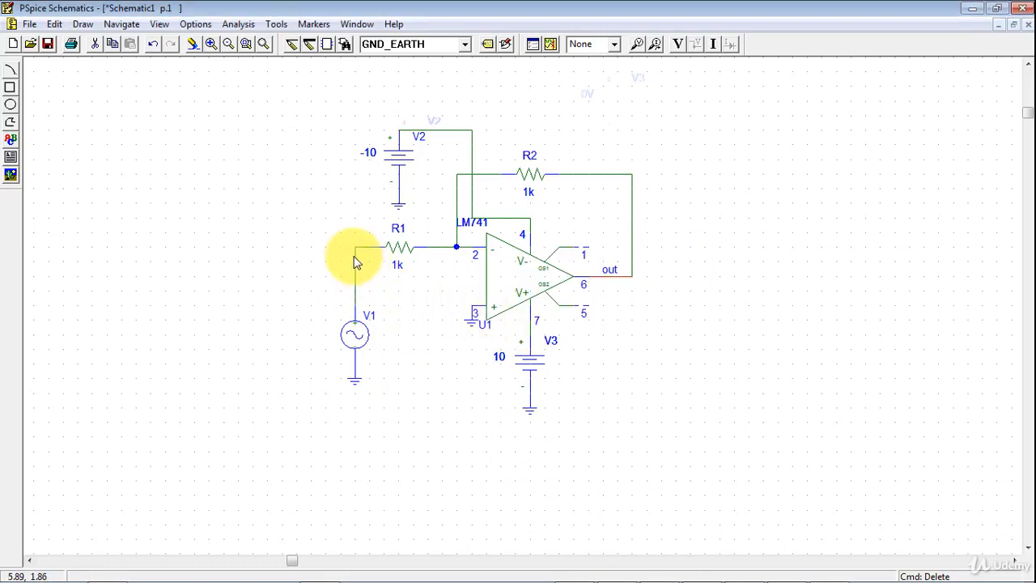
{"action": "double_click", "coordinate": [355, 261]}
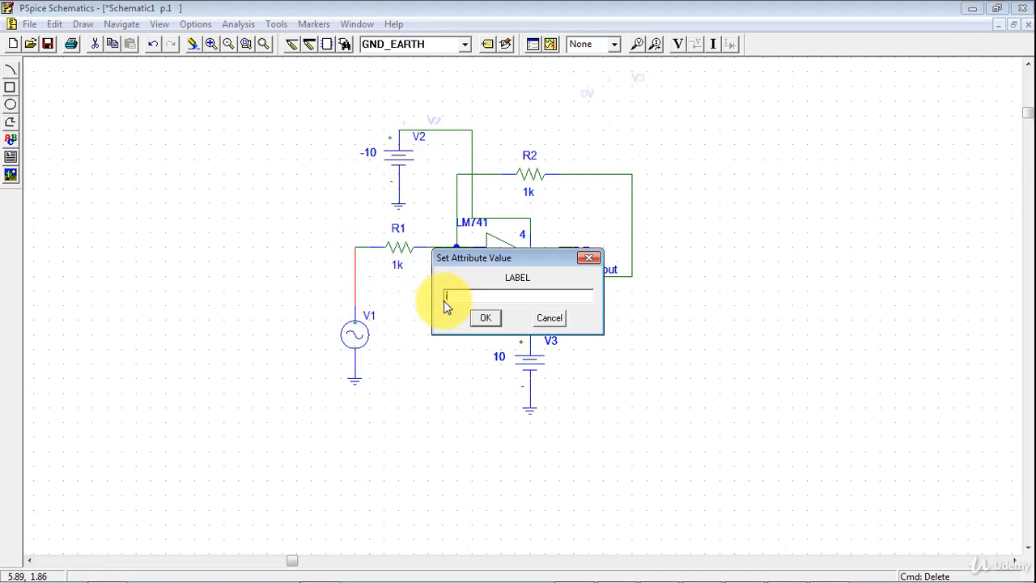
{"action": "type", "text": "in"}
{"action": "left_click", "coordinate": [486, 318]}
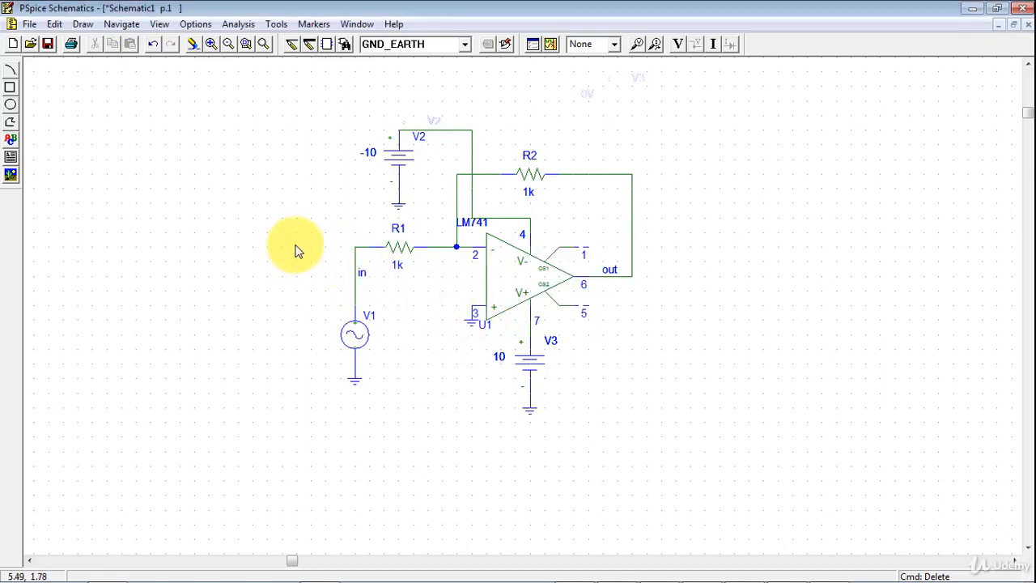
Set sine source V1's DC attribute to 0 and its AC attribute to 1.
{"action": "double_click", "coordinate": [359, 344]}
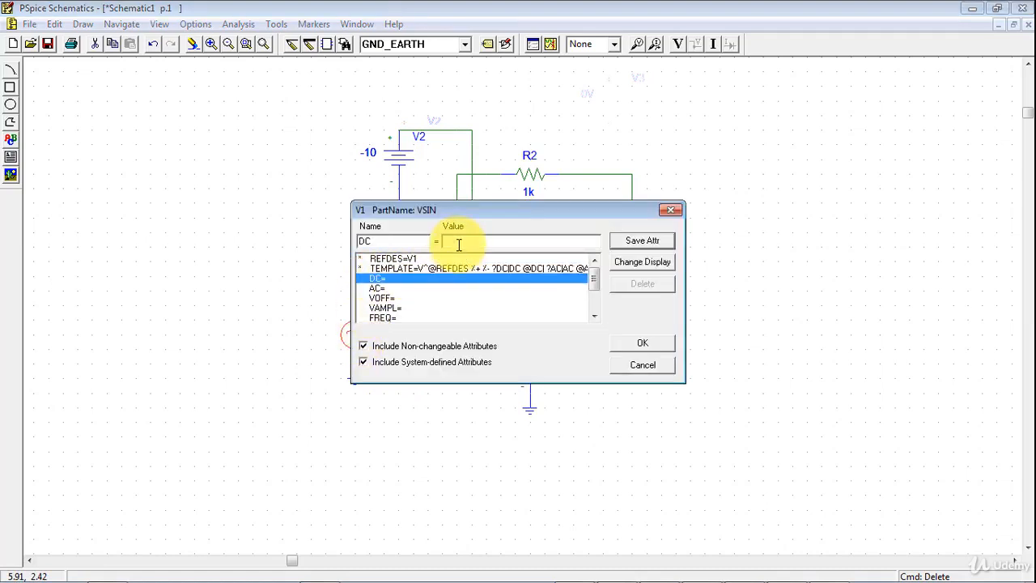
{"action": "left_click", "coordinate": [385, 288]}
{"action": "left_click_drag", "start_coordinate": [474, 212], "coordinate": [637, 281]}
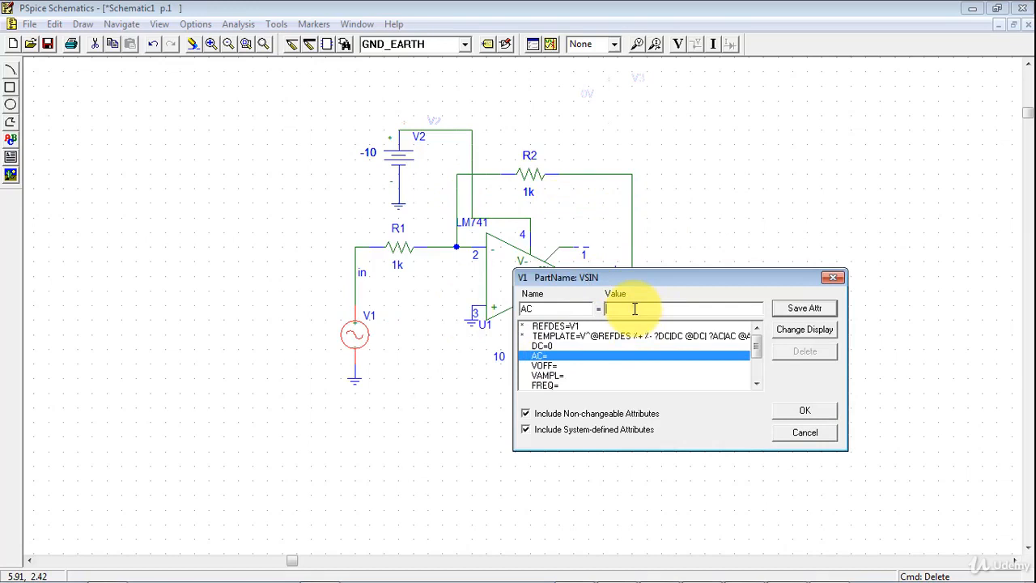
{"action": "type", "text": "1"}
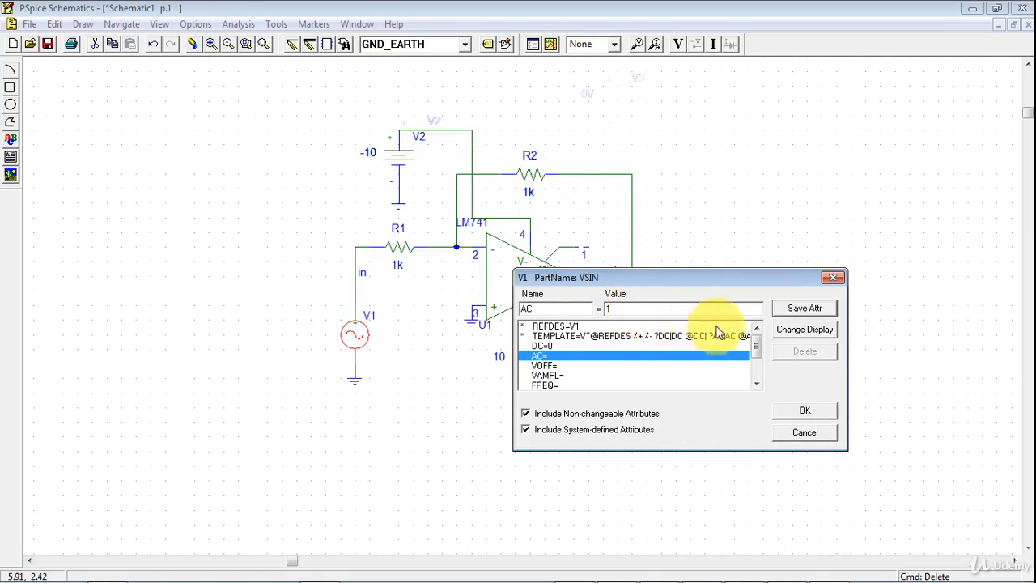
{"action": "left_click", "coordinate": [805, 308]}
Set V1's offset VOFF to 0 and its amplitude VAMPL to 1, and accept the attributes.
{"action": "left_click", "coordinate": [536, 366]}
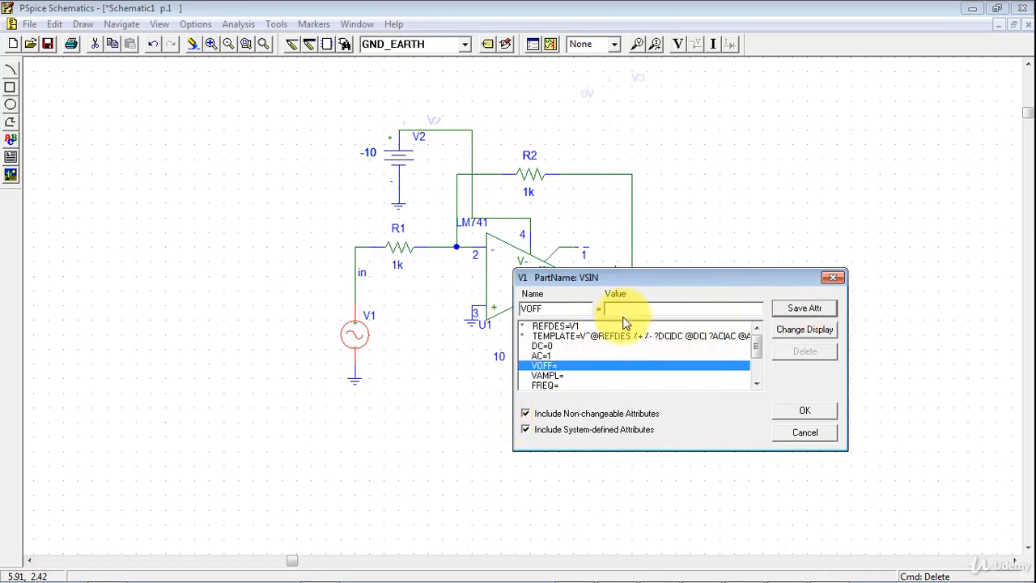
{"action": "type", "text": "0"}
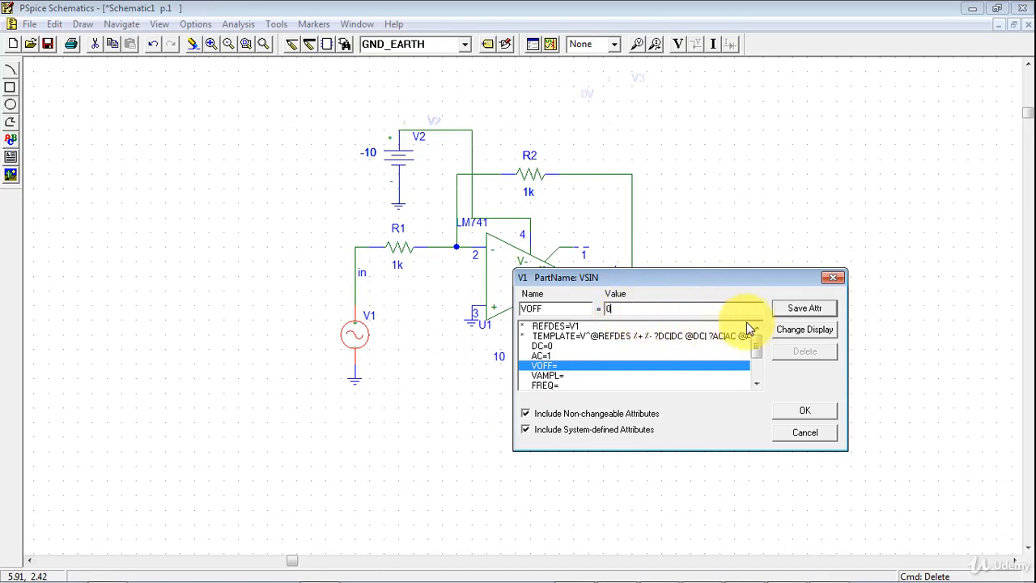
{"action": "left_click", "coordinate": [541, 384]}
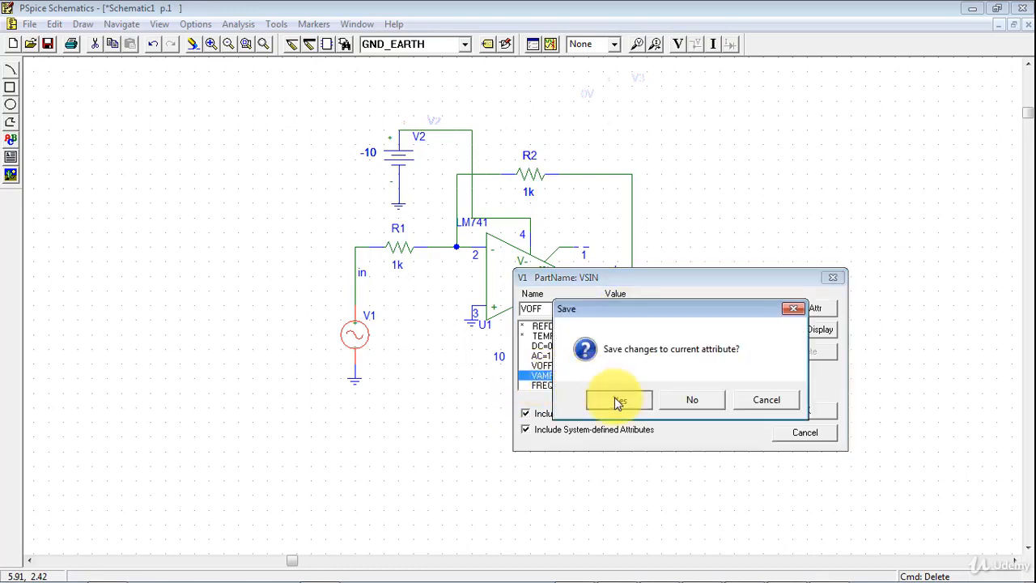
{"action": "left_click", "coordinate": [619, 399]}
{"action": "left_click", "coordinate": [554, 377]}
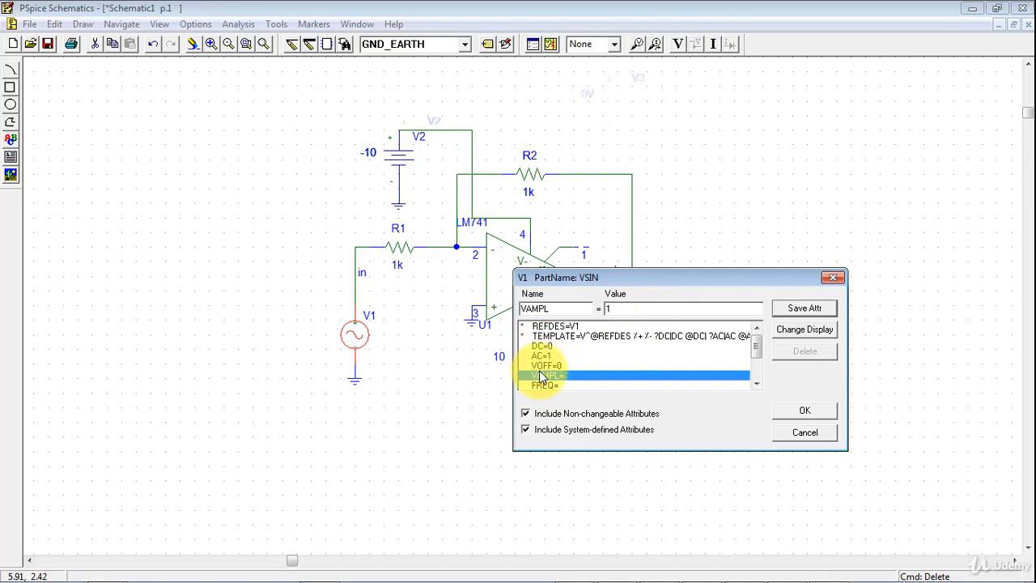
{"action": "left_click", "coordinate": [798, 314]}
{"action": "left_click", "coordinate": [804, 413]}
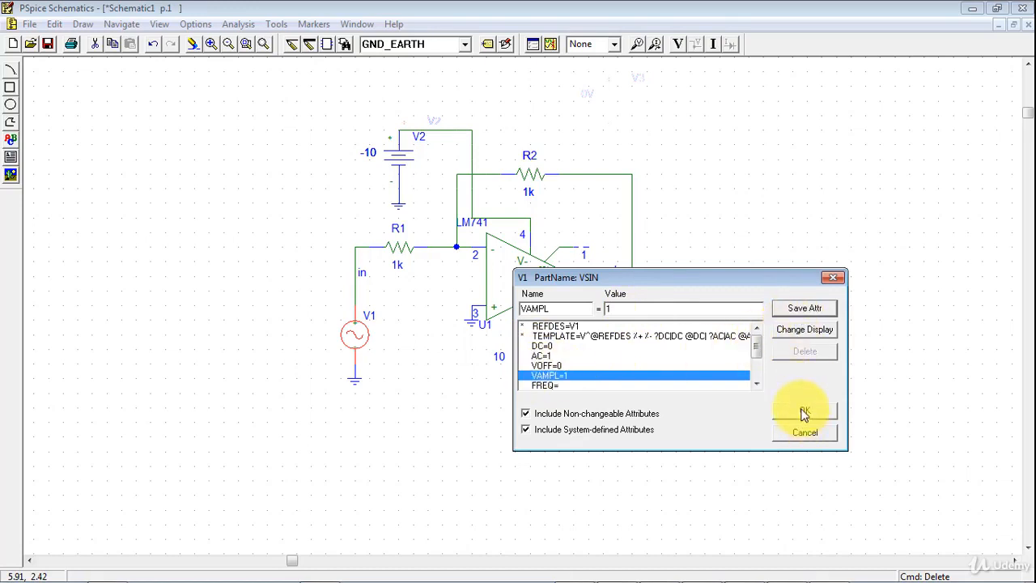
Set the FREQ attribute of sine source V1 to 2k.
{"action": "double_click", "coordinate": [366, 343]}
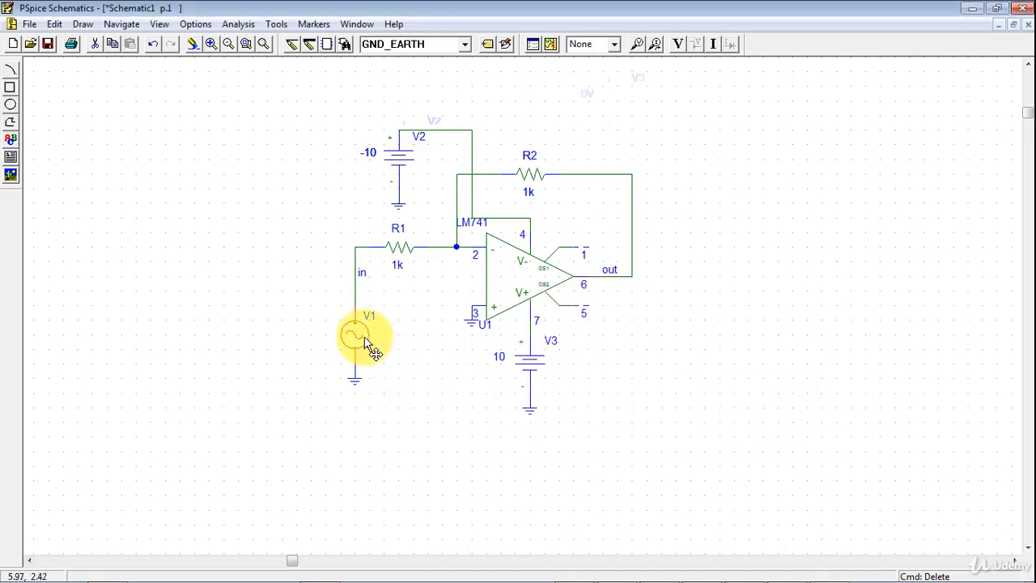
{"action": "left_click", "coordinate": [392, 317]}
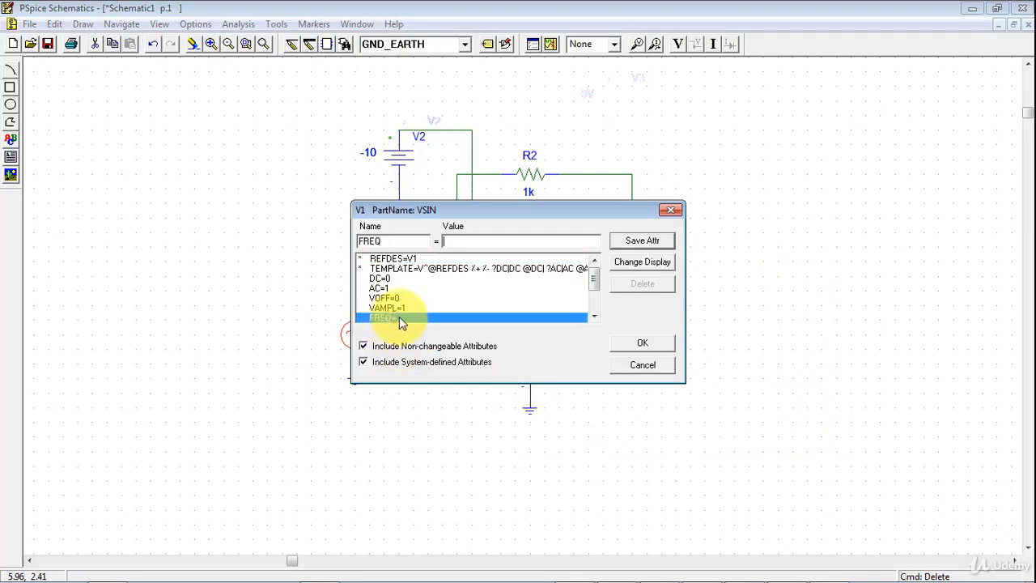
{"action": "type", "text": "2k"}
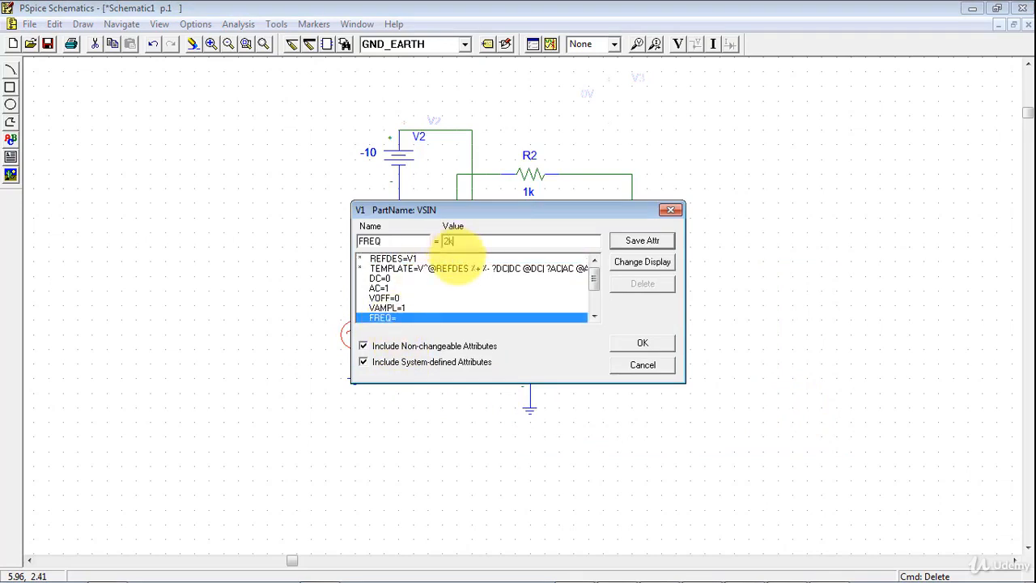
{"action": "left_click", "coordinate": [641, 345]}
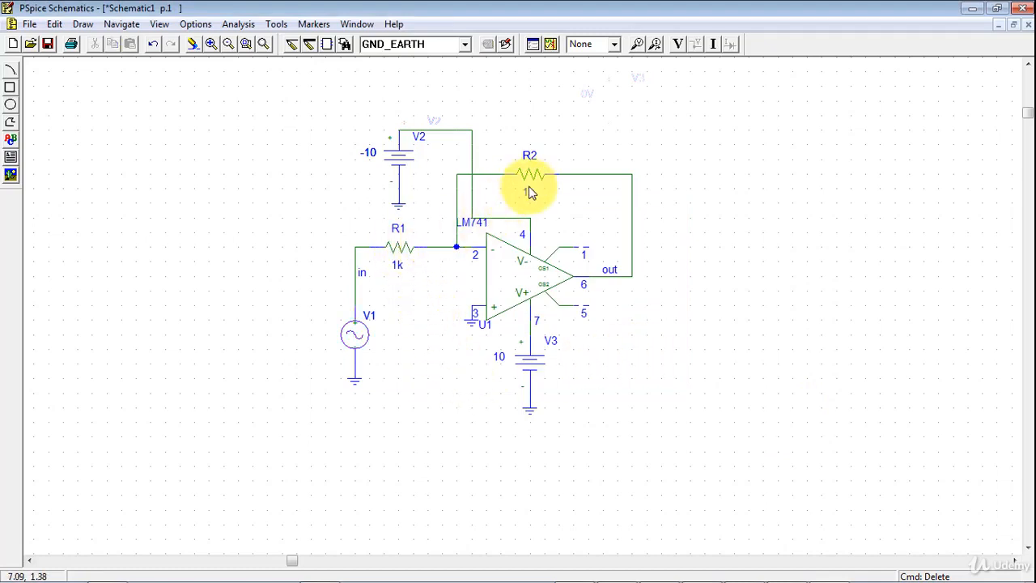
Set the value of feedback resistor R2 to 5k.
{"action": "double_click", "coordinate": [528, 193]}
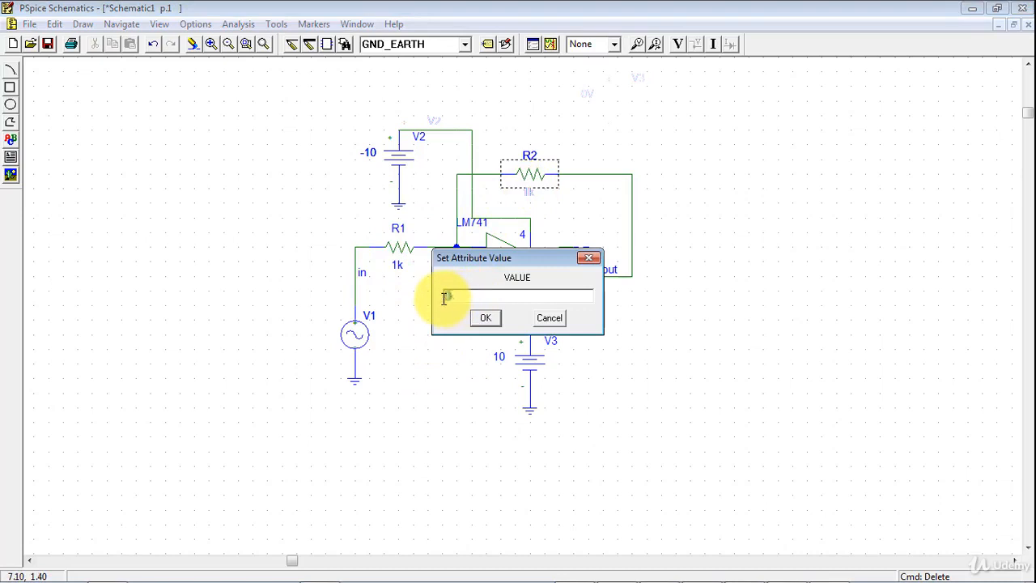
{"action": "type", "text": "5k"}
{"action": "left_click", "coordinate": [485, 317]}
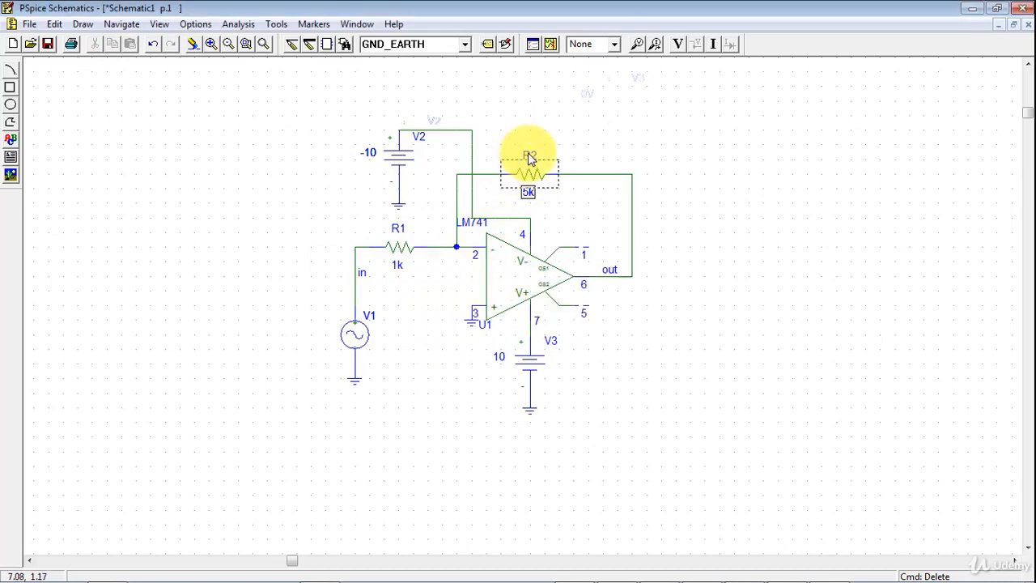
Change the reference designator of feedback resistor R2 to Rf.
{"action": "double_click", "coordinate": [526, 162]}
{"action": "left_click_drag", "start_coordinate": [530, 257], "coordinate": [545, 256]}
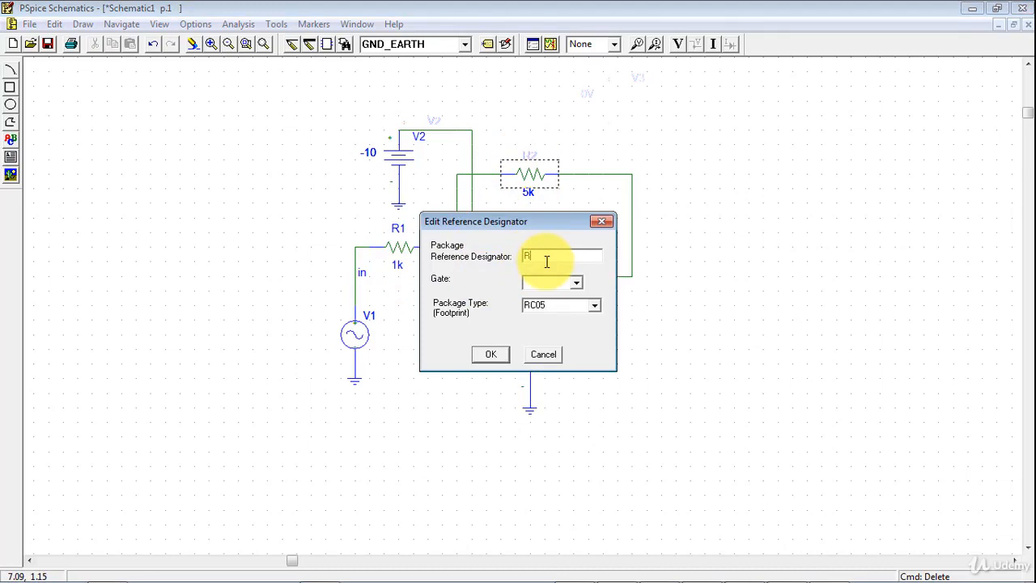
{"action": "type", "text": "f"}
{"action": "left_click", "coordinate": [491, 353]}
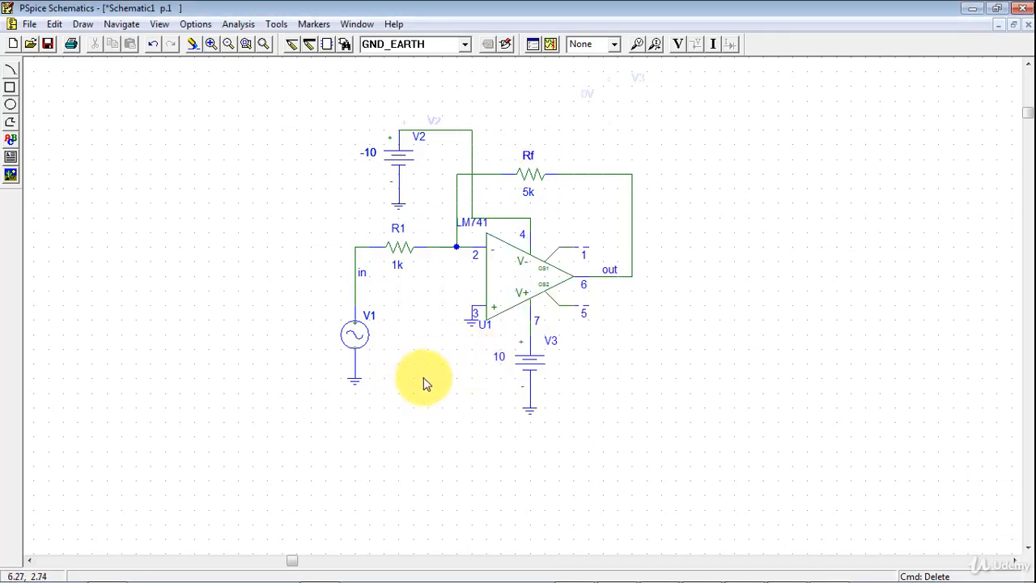
Enable a transient analysis with a final time of 20ms and a step ceiling of 0.001m.
{"action": "left_click", "coordinate": [536, 43]}
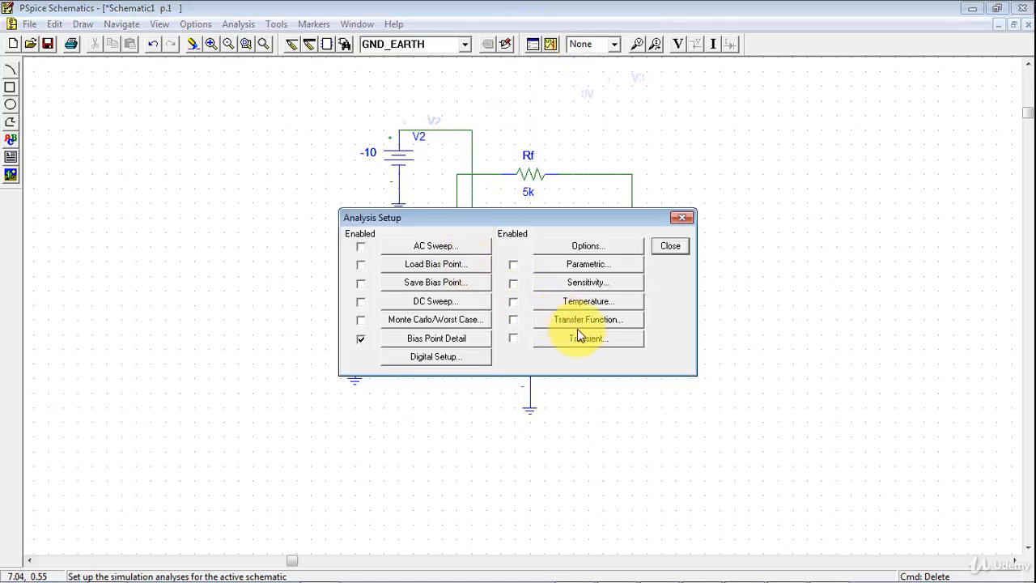
{"action": "left_click", "coordinate": [586, 337]}
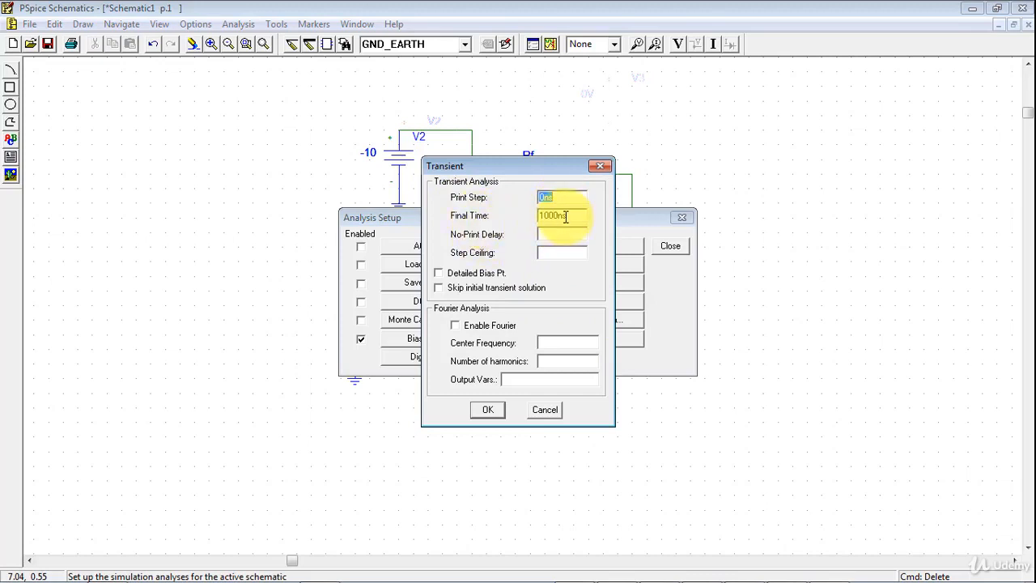
{"action": "left_click_drag", "start_coordinate": [563, 217], "coordinate": [510, 221]}
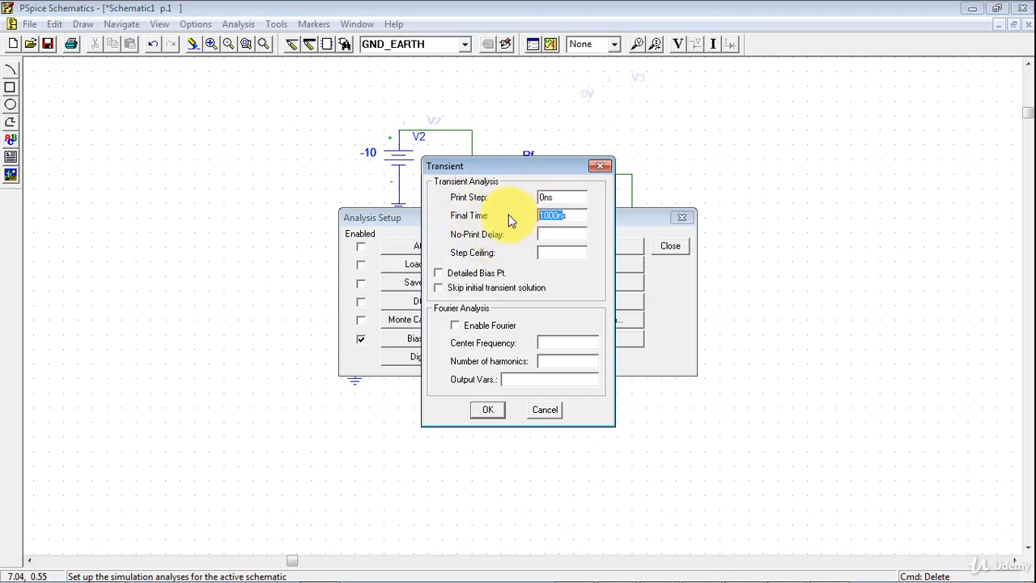
{"action": "type", "text": "20ms"}
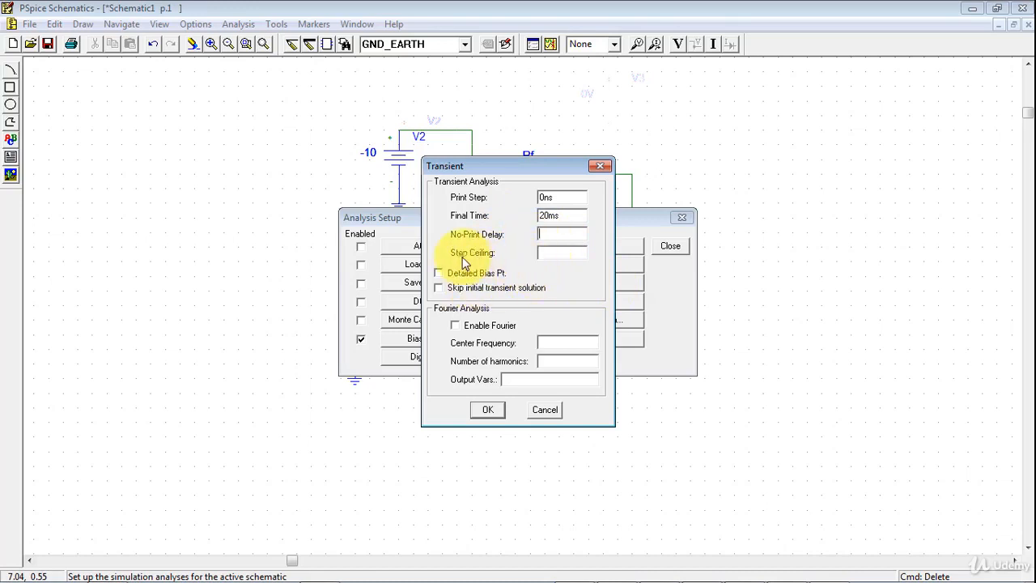
{"action": "left_click", "coordinate": [562, 254]}
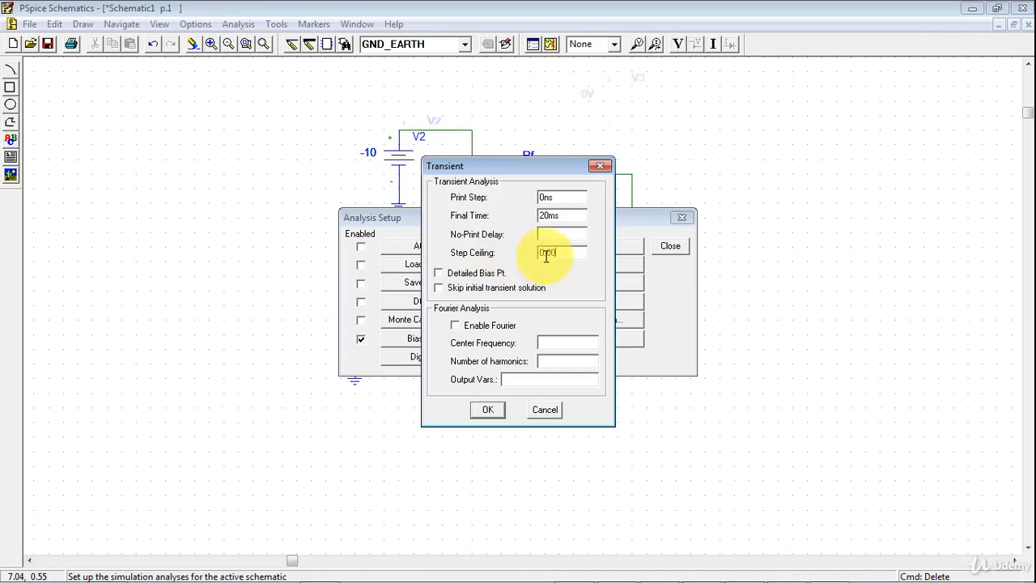
{"action": "type", "text": "0.001m"}
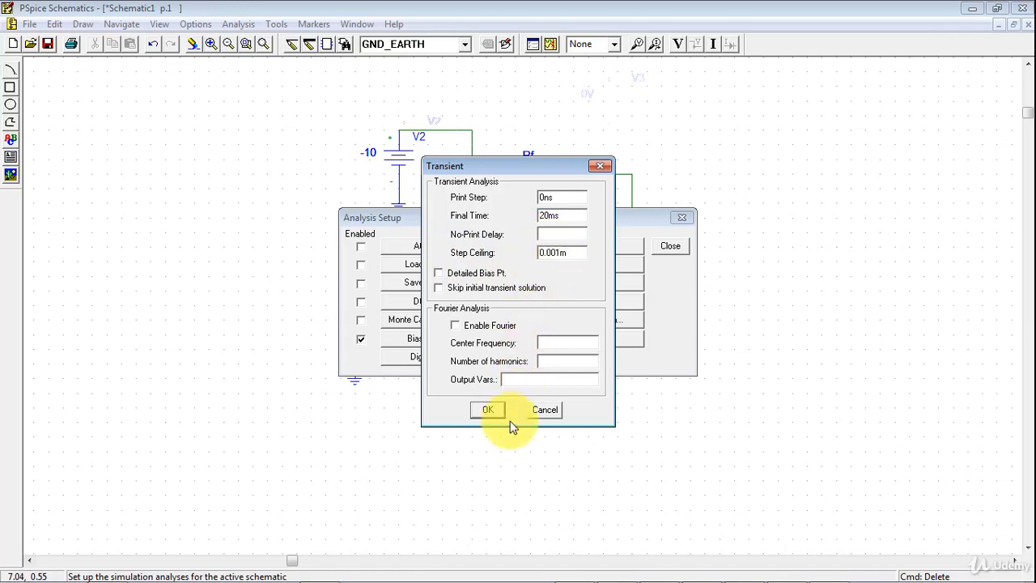
{"action": "left_click", "coordinate": [488, 411]}
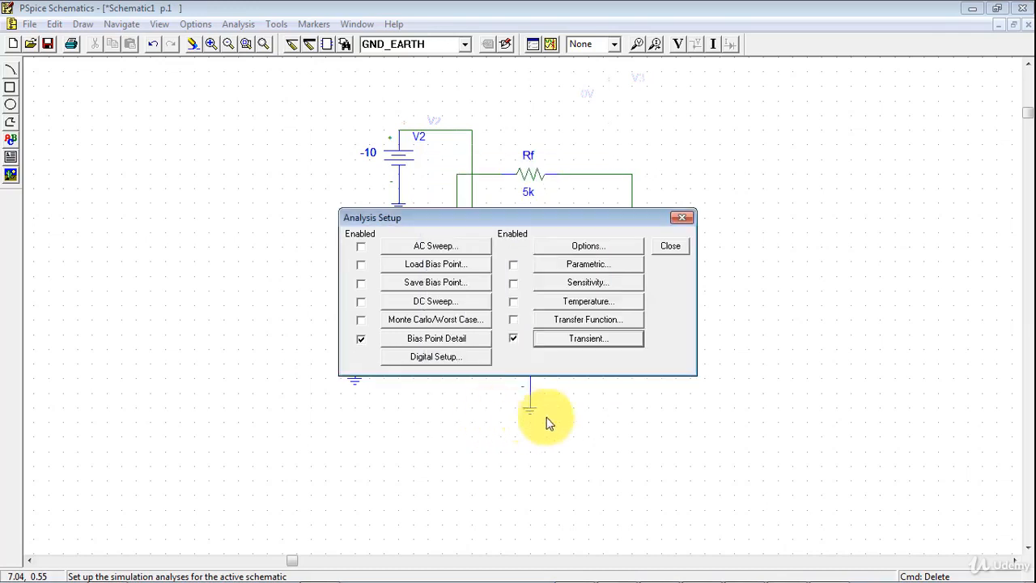
{"action": "left_click", "coordinate": [670, 253]}
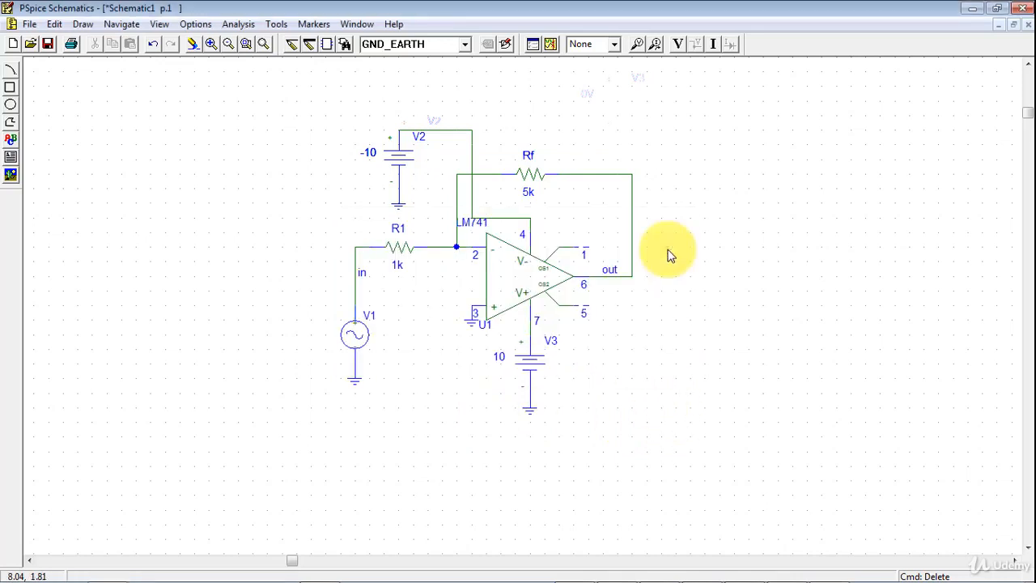
Save the schematic in the project folder as opamp1.
{"action": "left_click", "coordinate": [46, 44]}
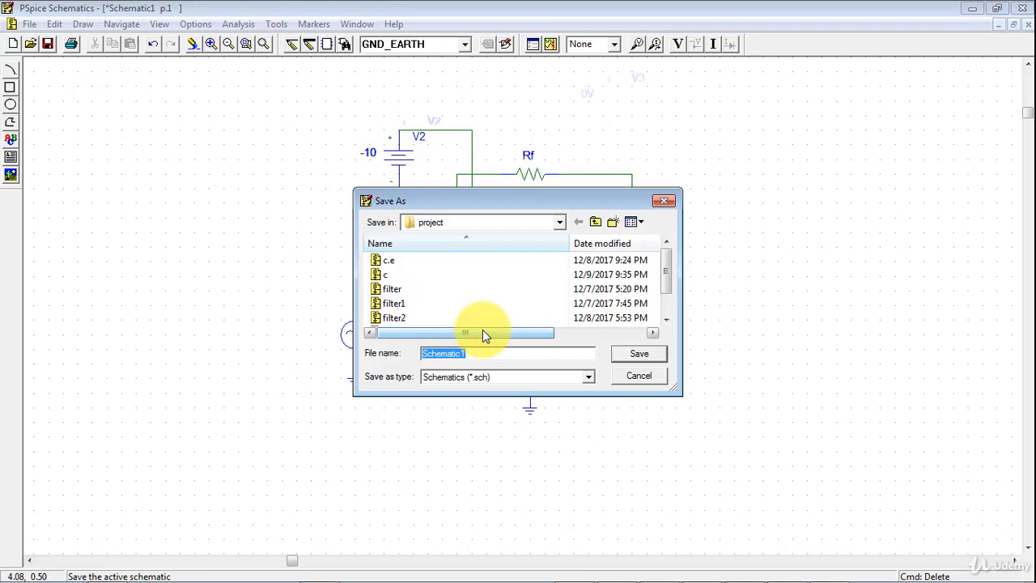
{"action": "type", "text": "opa"}
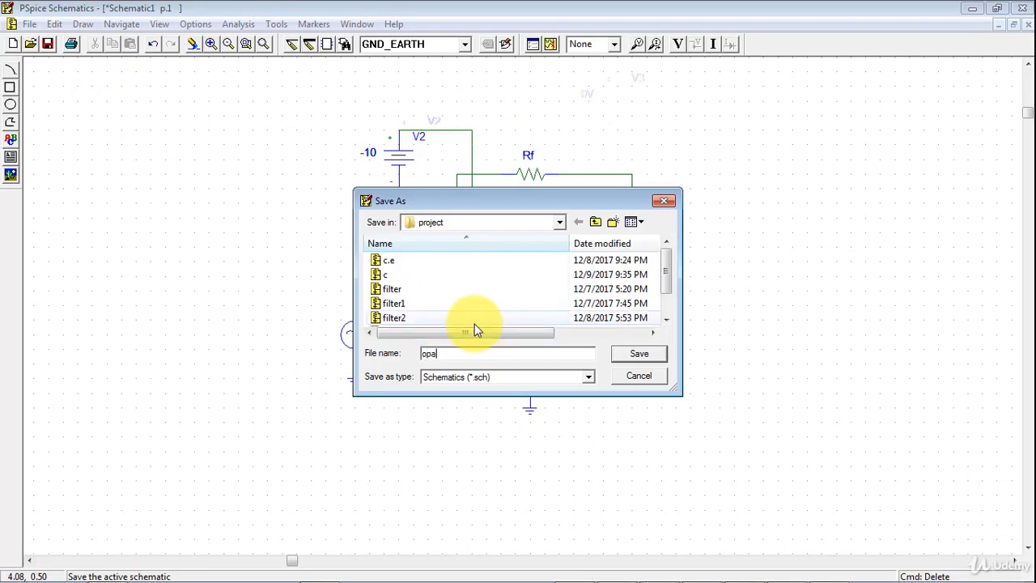
{"action": "type", "text": "mp1"}
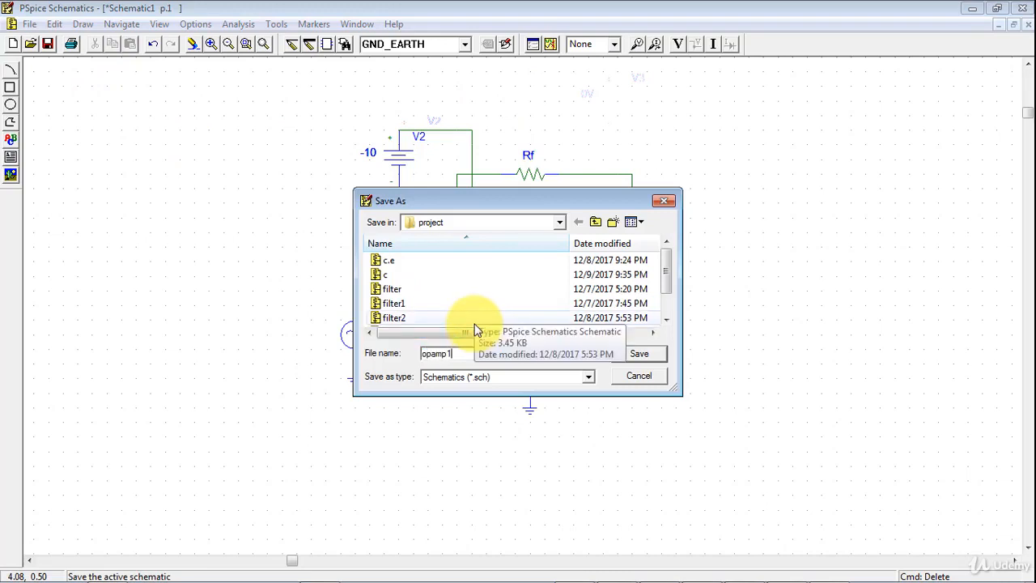
{"action": "left_click", "coordinate": [635, 354]}
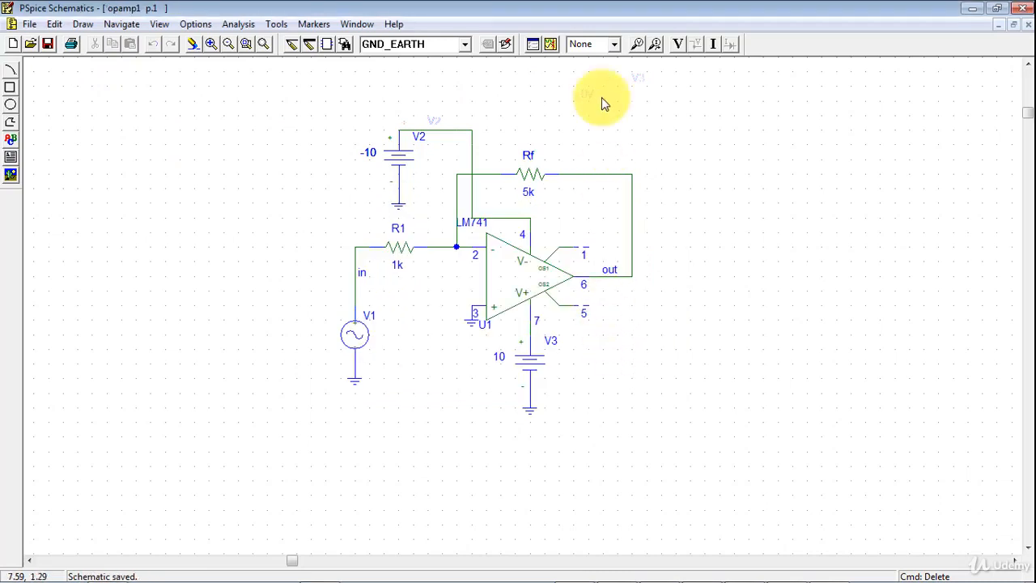
Run the simulation and plot the V(in) trace, excluding currents and power from the listed output variables.
{"action": "left_click", "coordinate": [550, 46]}
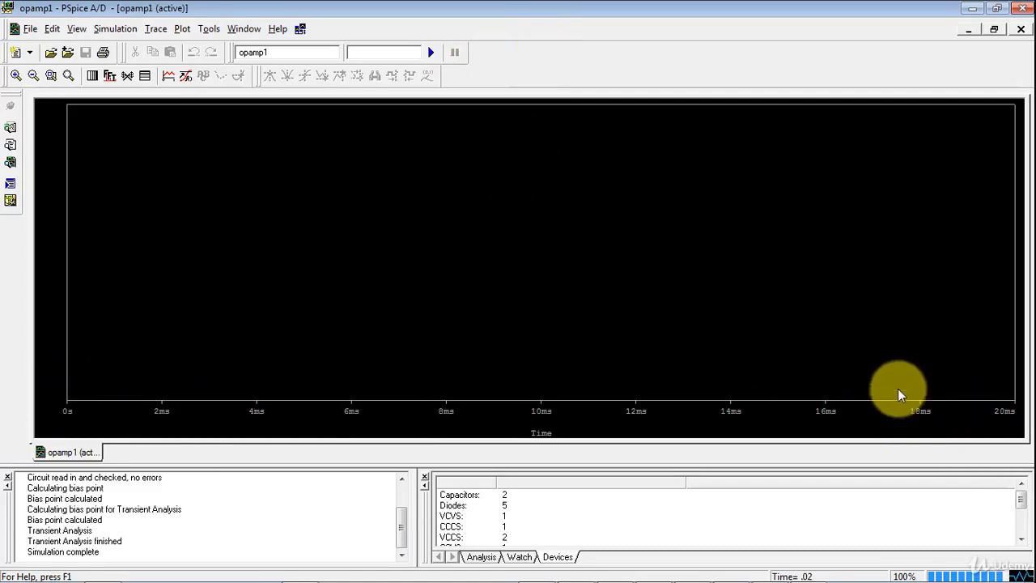
{"action": "left_click", "coordinate": [169, 77]}
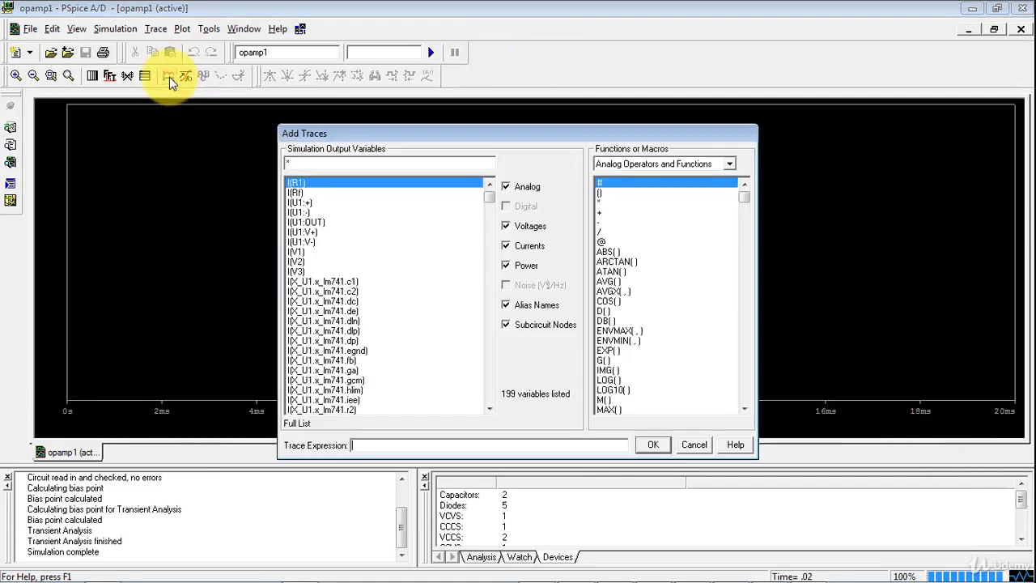
{"action": "left_click", "coordinate": [506, 246]}
{"action": "left_click", "coordinate": [506, 266]}
{"action": "left_click", "coordinate": [296, 233]}
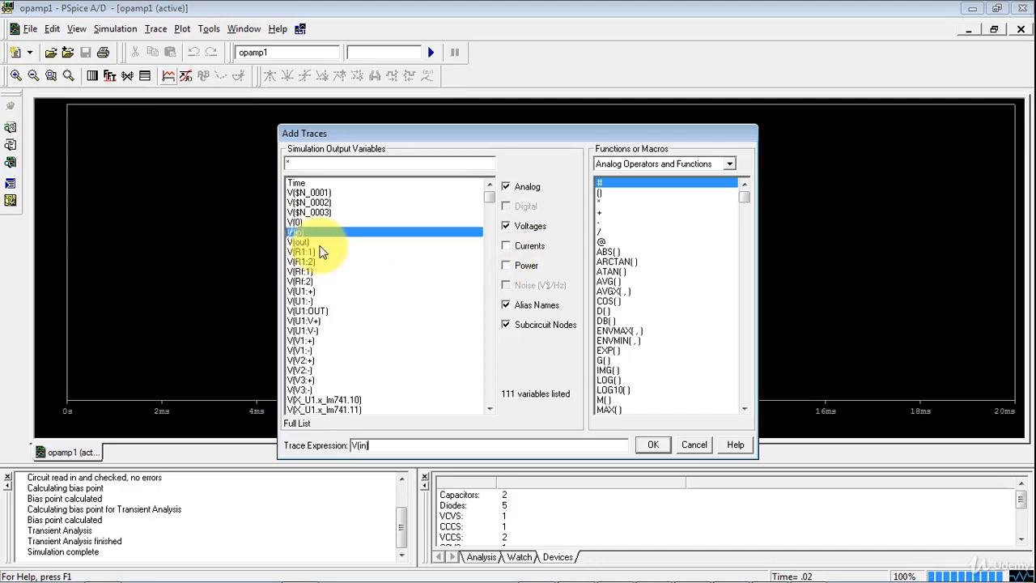
{"action": "left_click", "coordinate": [653, 445]}
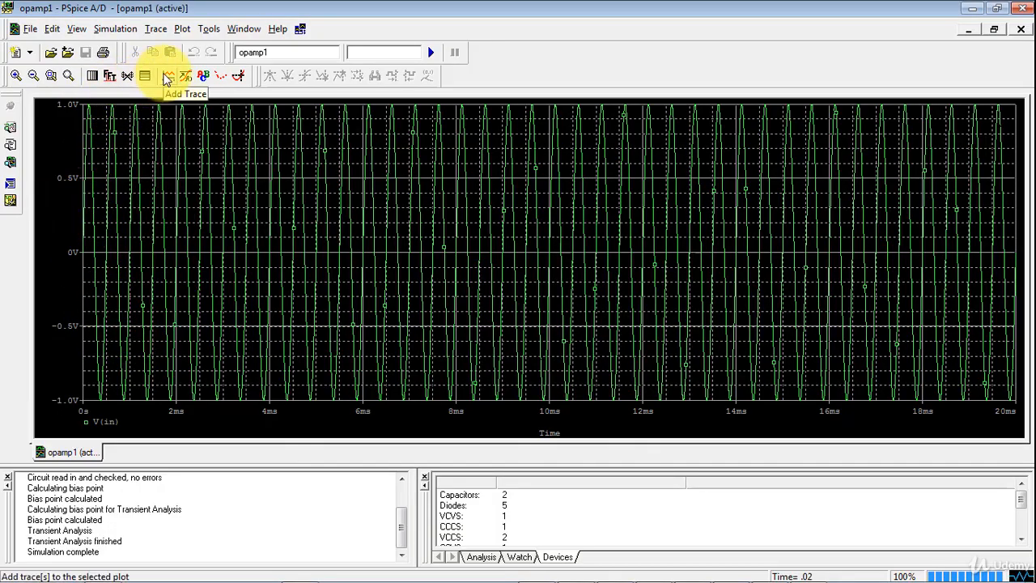
Add the V(out) trace to the plot and examine about the first 1 ms of both waveforms.
{"action": "left_click", "coordinate": [168, 75]}
{"action": "left_click", "coordinate": [320, 243]}
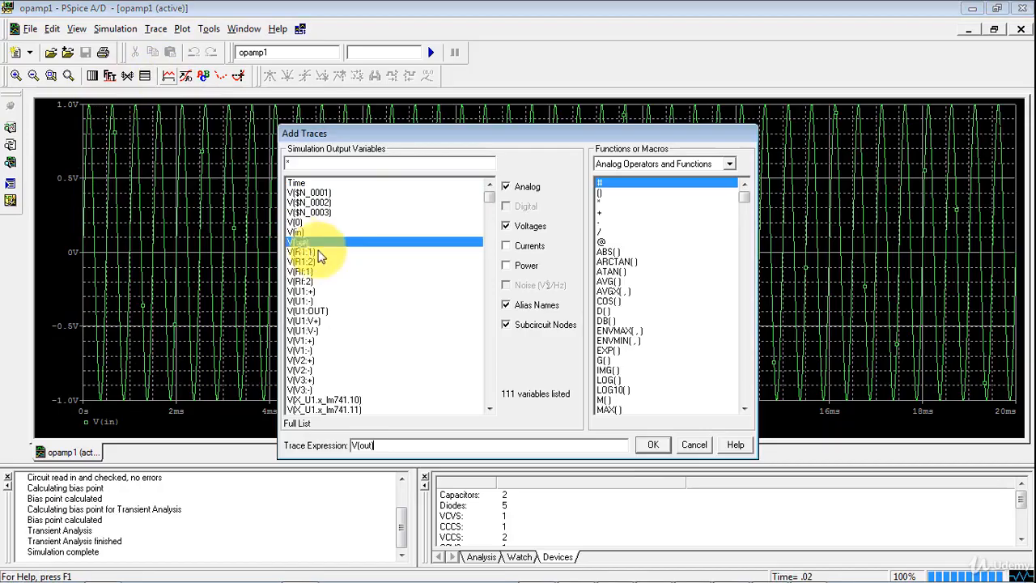
{"action": "left_click", "coordinate": [654, 444]}
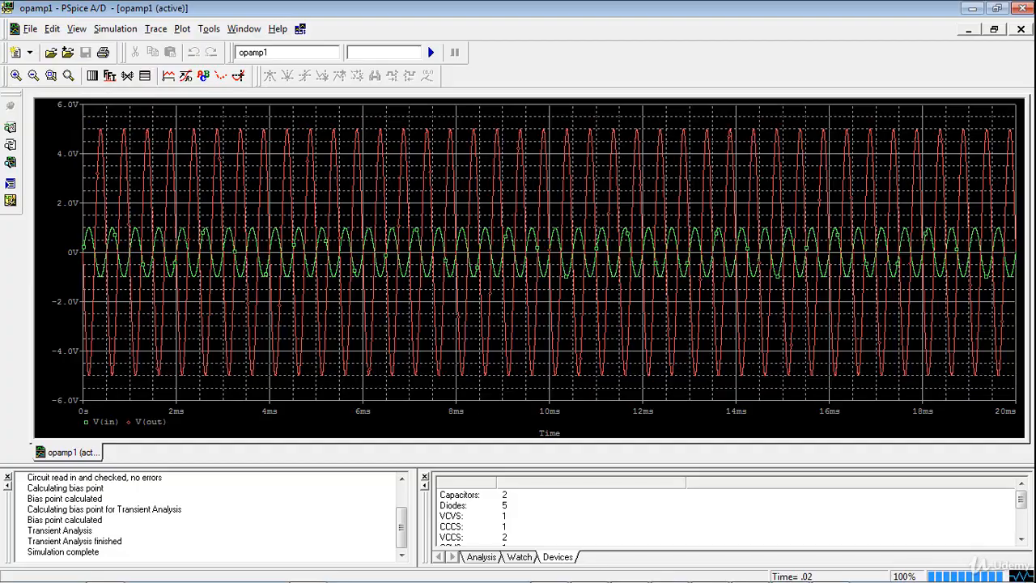
{"action": "left_click", "coordinate": [51, 75]}
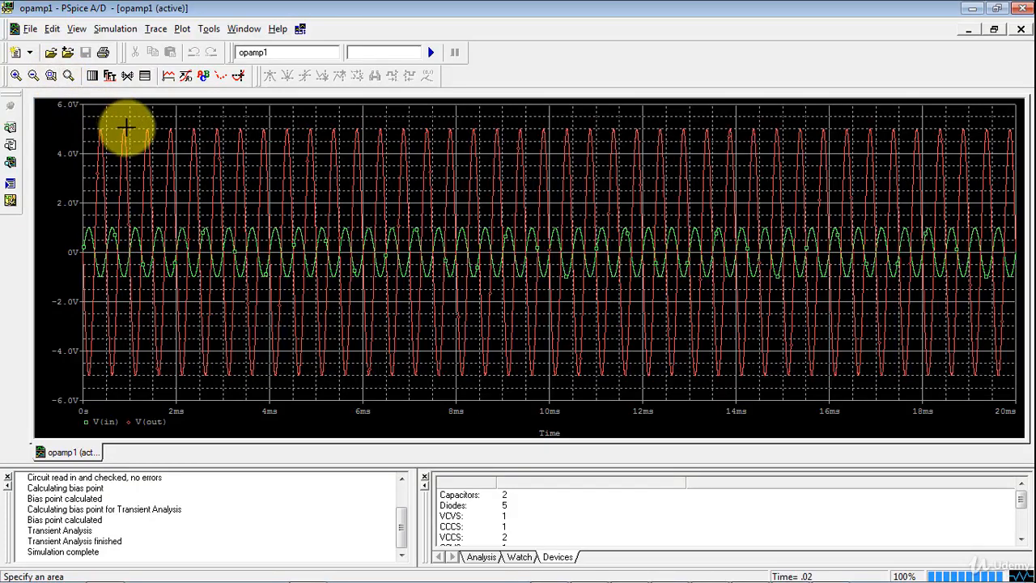
{"action": "left_click_drag", "start_coordinate": [129, 125], "coordinate": [73, 399]}
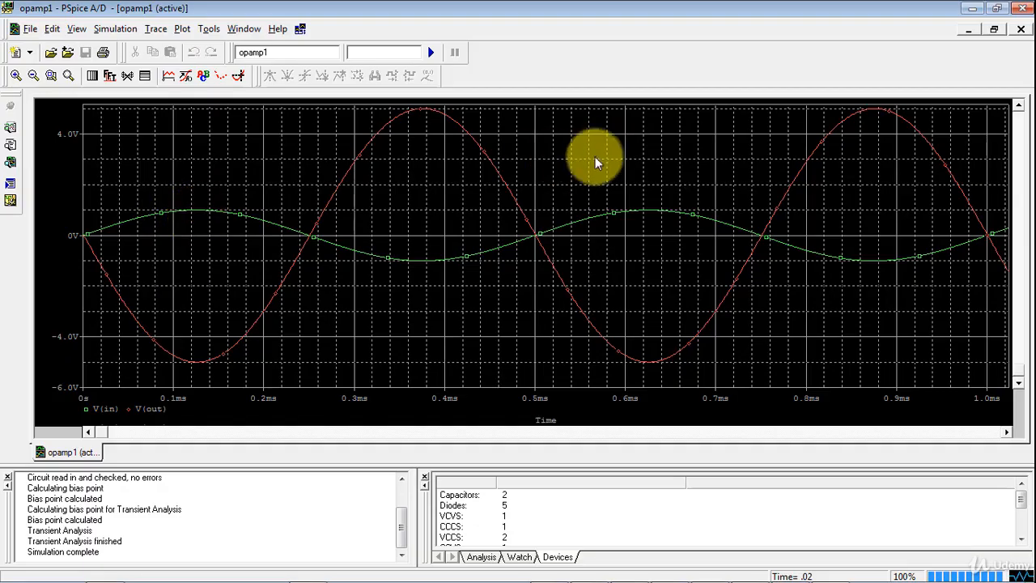
Close the simulation results and set the value of feedback resistor Rf to 10k in the schematic.
{"action": "left_click", "coordinate": [1021, 8]}
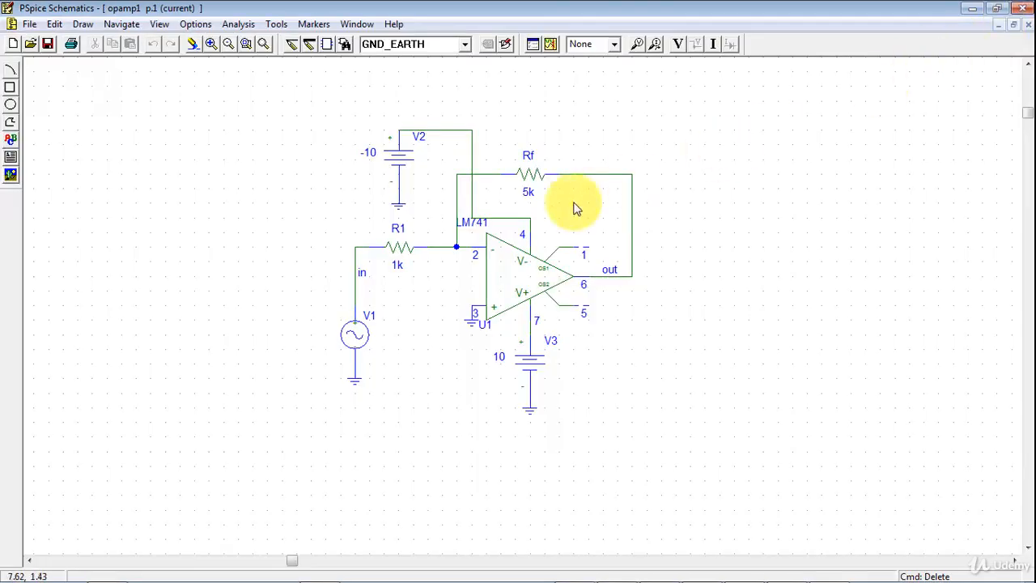
{"action": "double_click", "coordinate": [529, 194]}
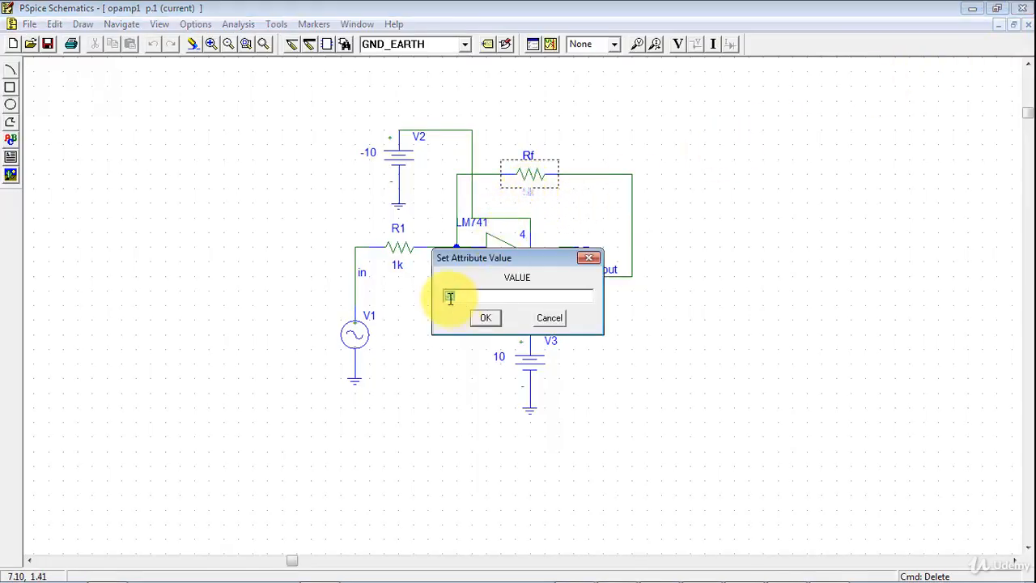
{"action": "type", "text": "10k"}
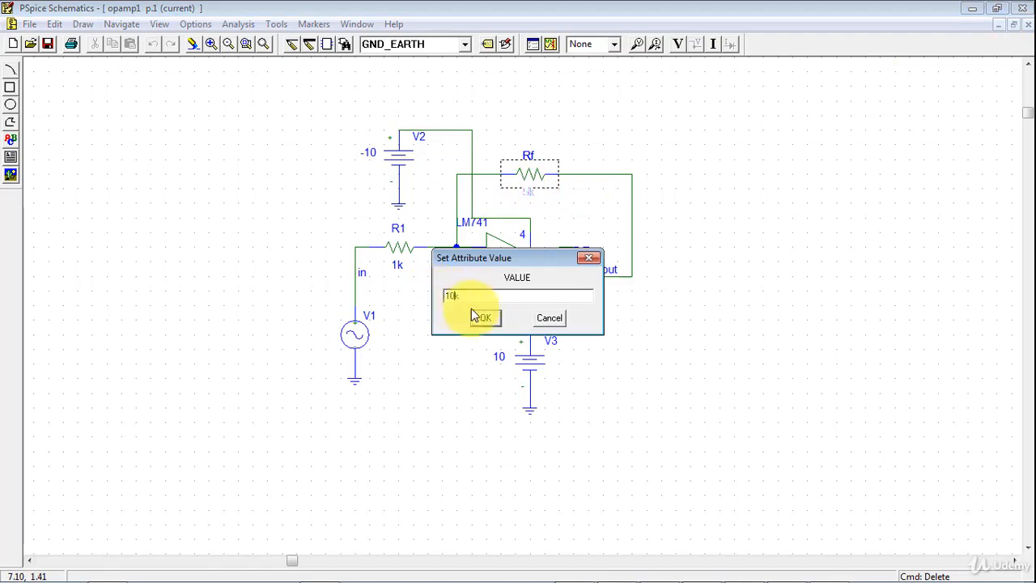
{"action": "left_click", "coordinate": [486, 318]}
{"action": "left_click", "coordinate": [191, 167]}
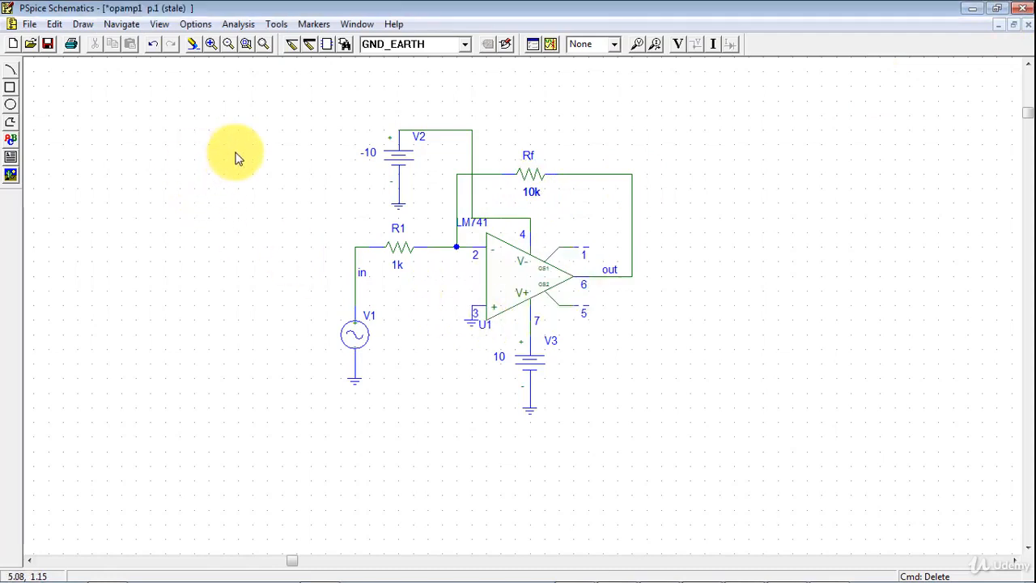
Rerun the simulation with the changed feedback resistor and plot V(in), leaving currents and power out of the variable list.
{"action": "left_click", "coordinate": [551, 45]}
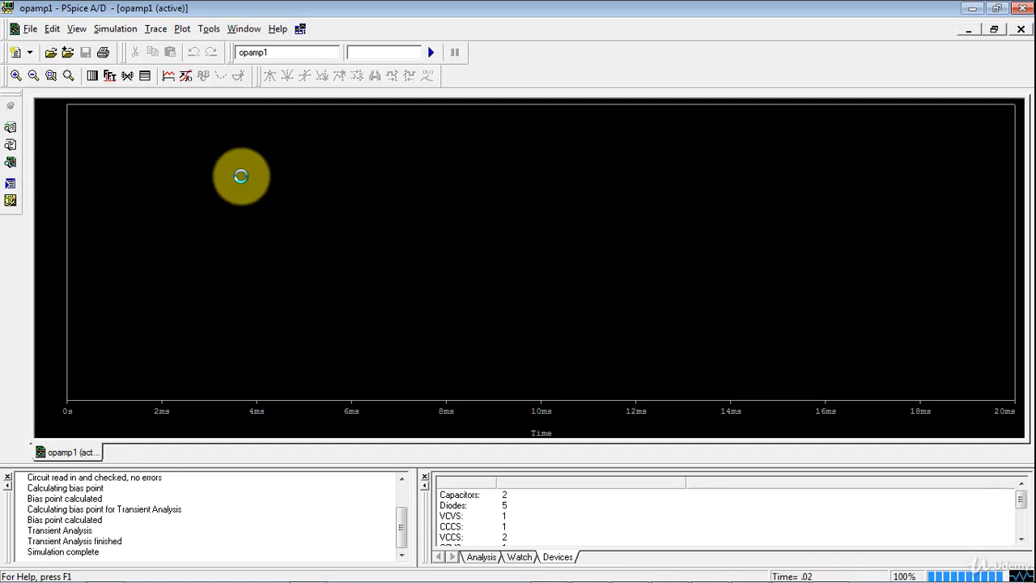
{"action": "left_click", "coordinate": [168, 77]}
{"action": "left_click", "coordinate": [506, 245]}
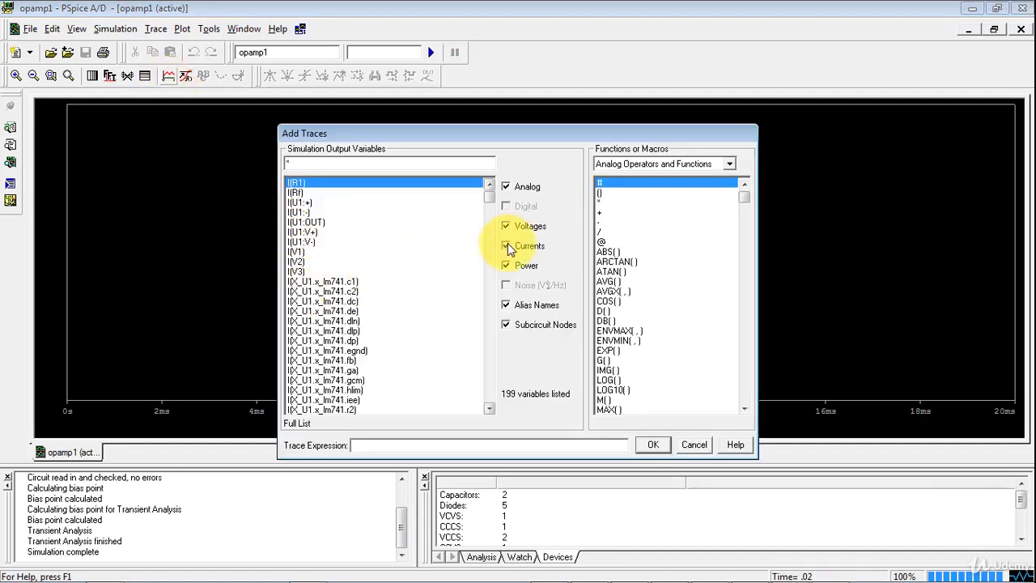
{"action": "left_click", "coordinate": [506, 265]}
{"action": "left_click", "coordinate": [296, 232]}
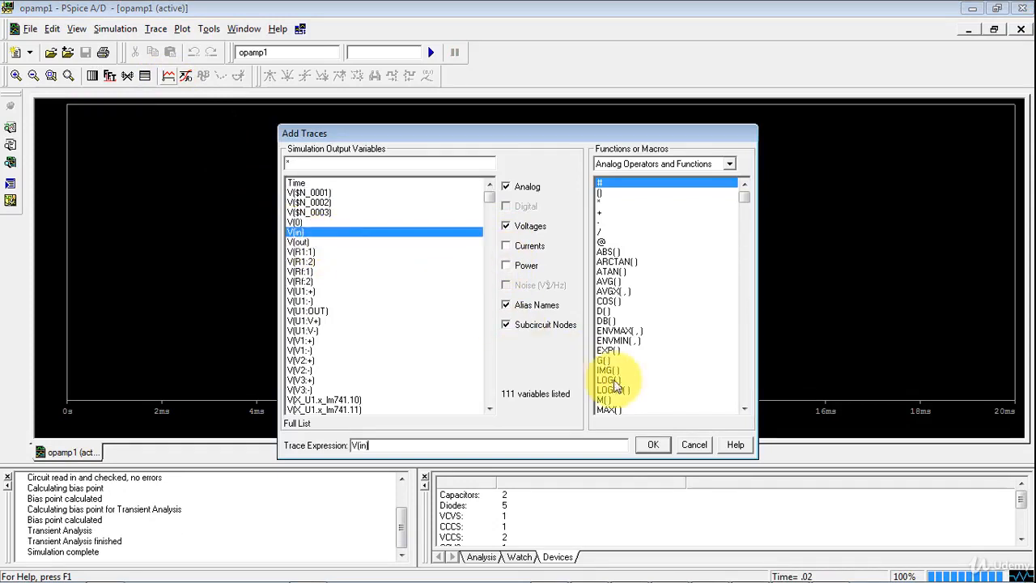
{"action": "left_click", "coordinate": [654, 447]}
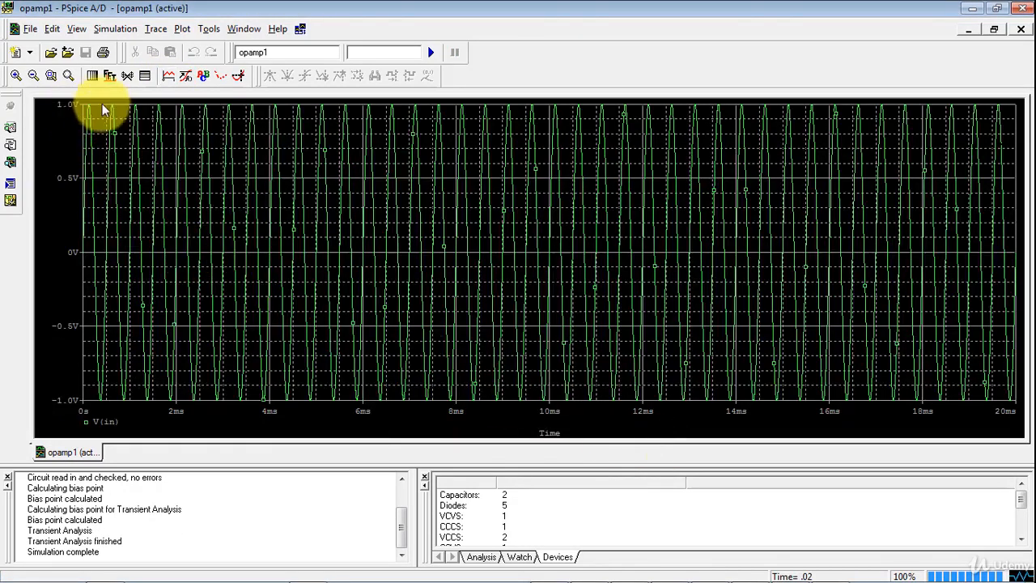
Add V(out) alongside V(in) and inspect roughly the first millisecond of the new waveforms for the changed gain.
{"action": "left_click", "coordinate": [169, 75]}
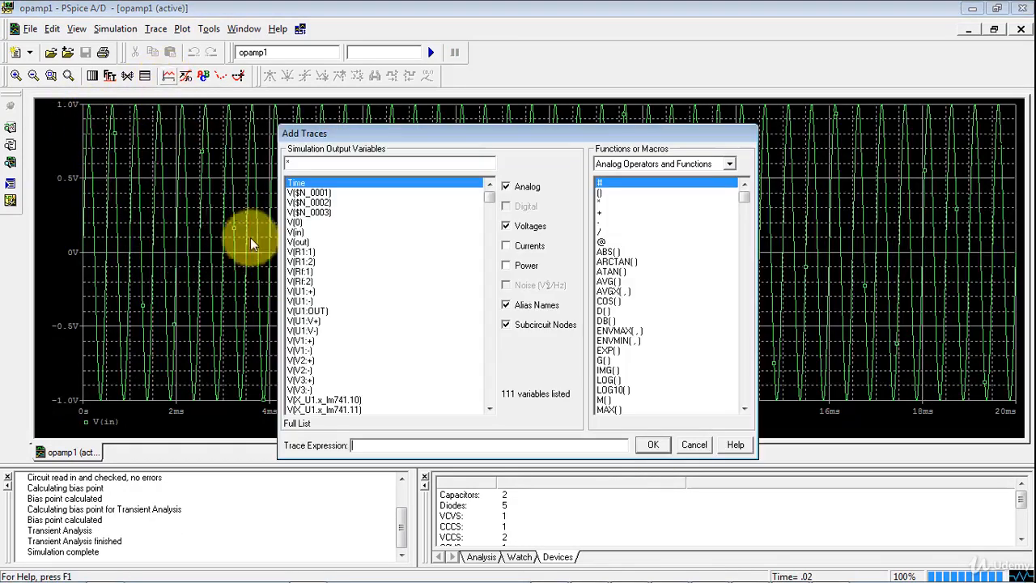
{"action": "left_click", "coordinate": [311, 243]}
{"action": "left_click", "coordinate": [644, 445]}
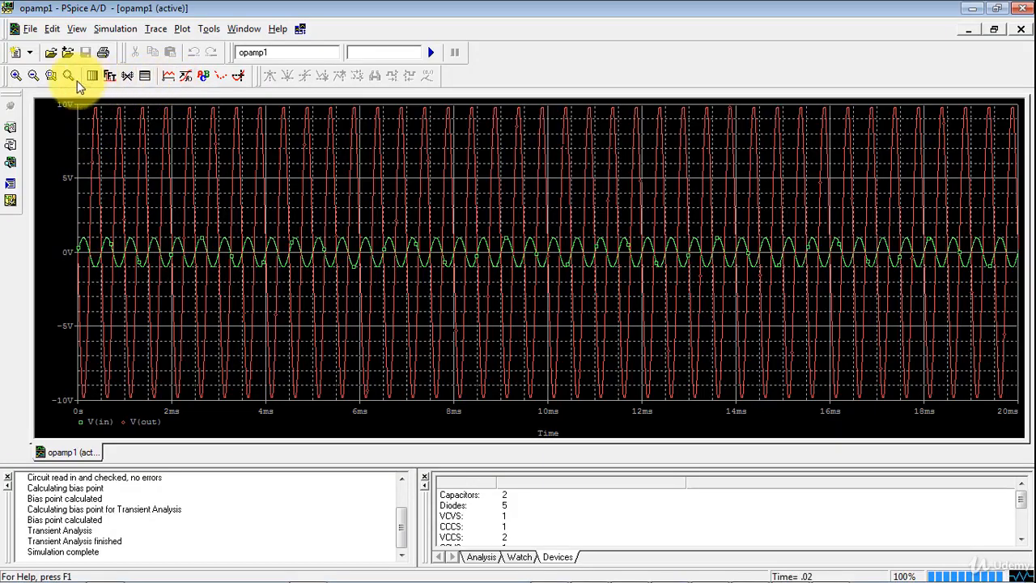
{"action": "left_click", "coordinate": [52, 76]}
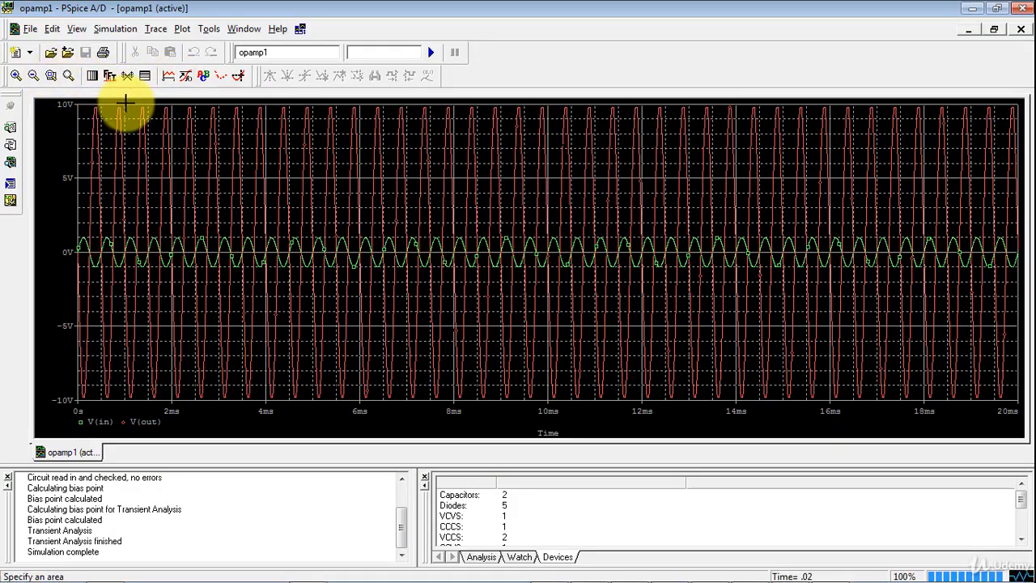
{"action": "left_click_drag", "start_coordinate": [126, 105], "coordinate": [46, 405]}
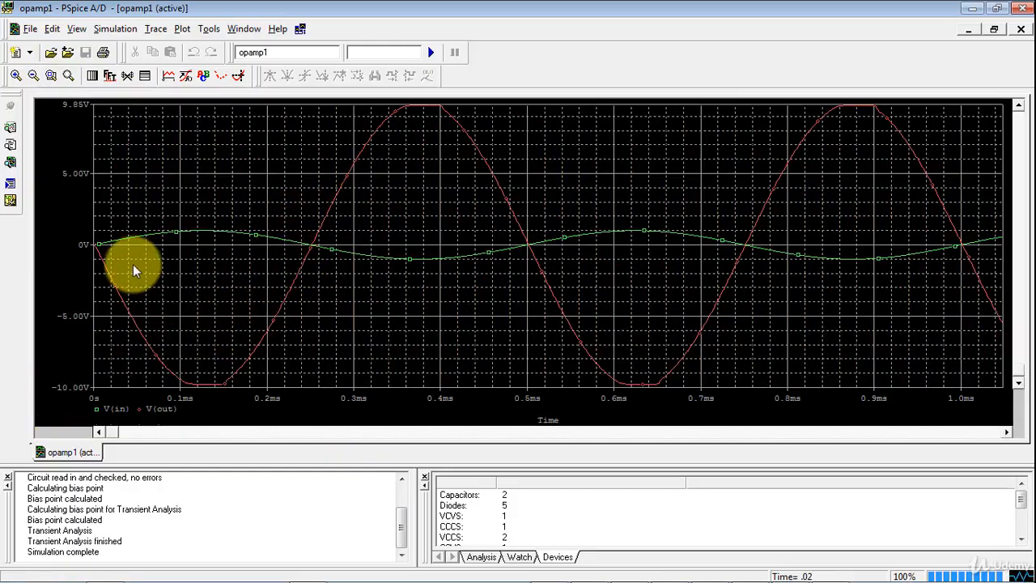